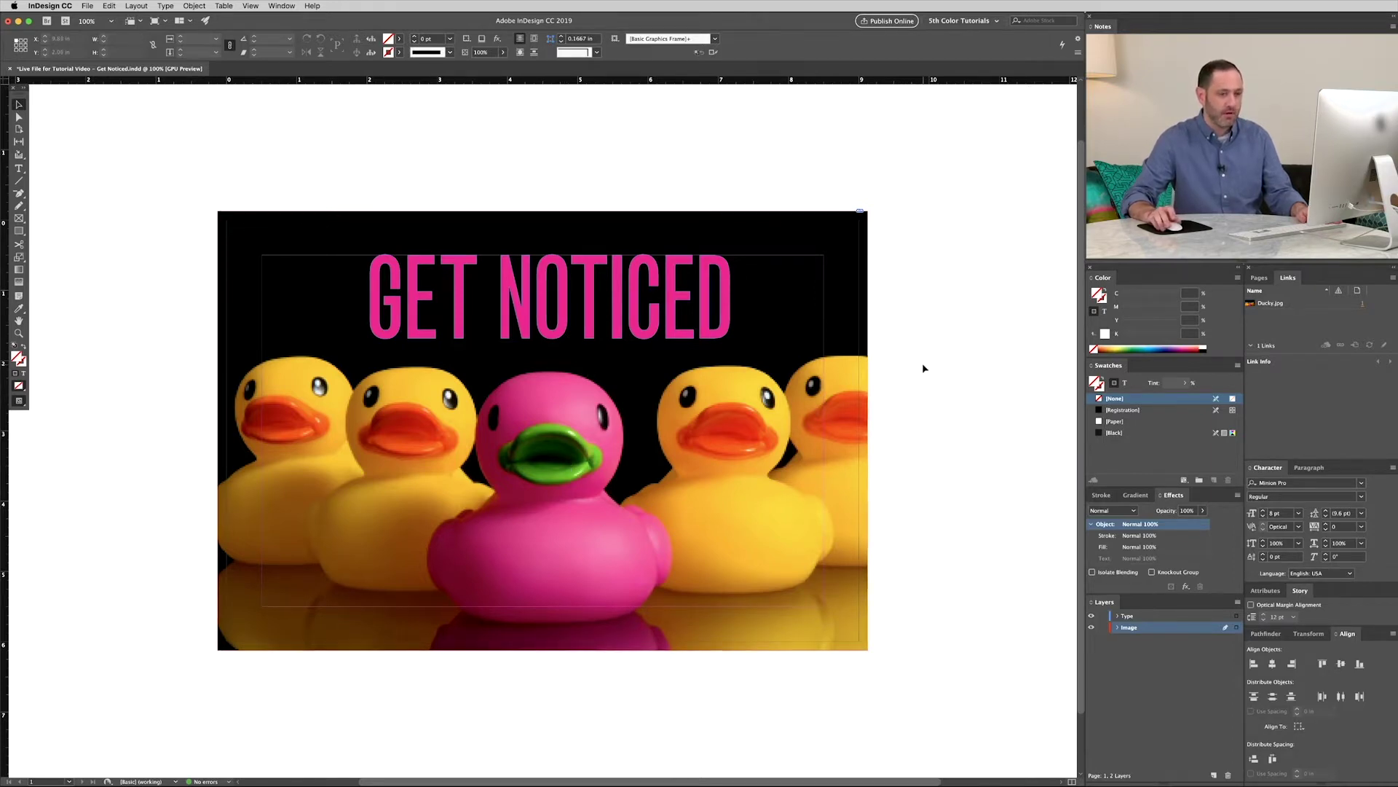
# Open the Swatches panel flyout menu to begin a new swatch.
pyautogui.click(1236, 367)
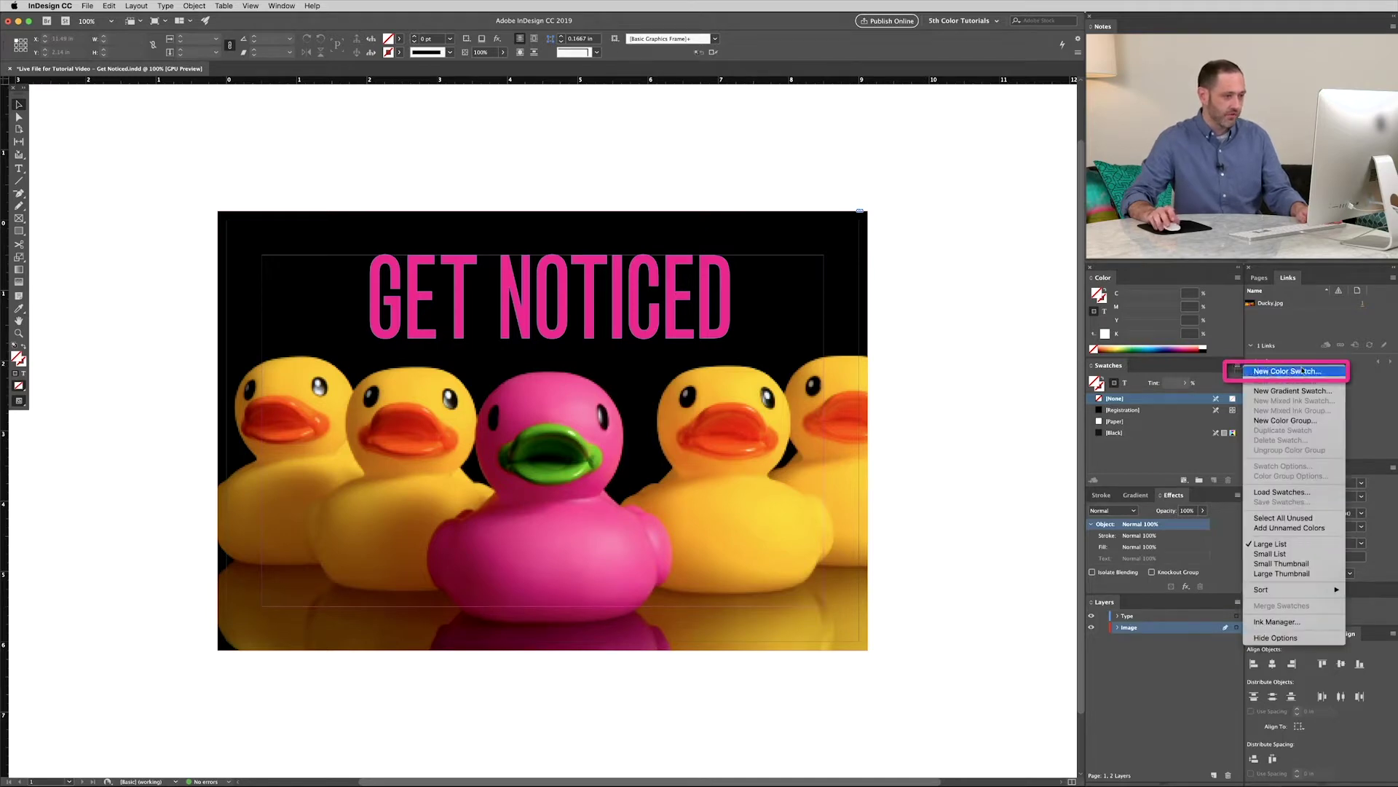
# Create a spot colour swatch named NeonP with C=0, M=80, Y=0, K=0.
pyautogui.click(1328, 372)
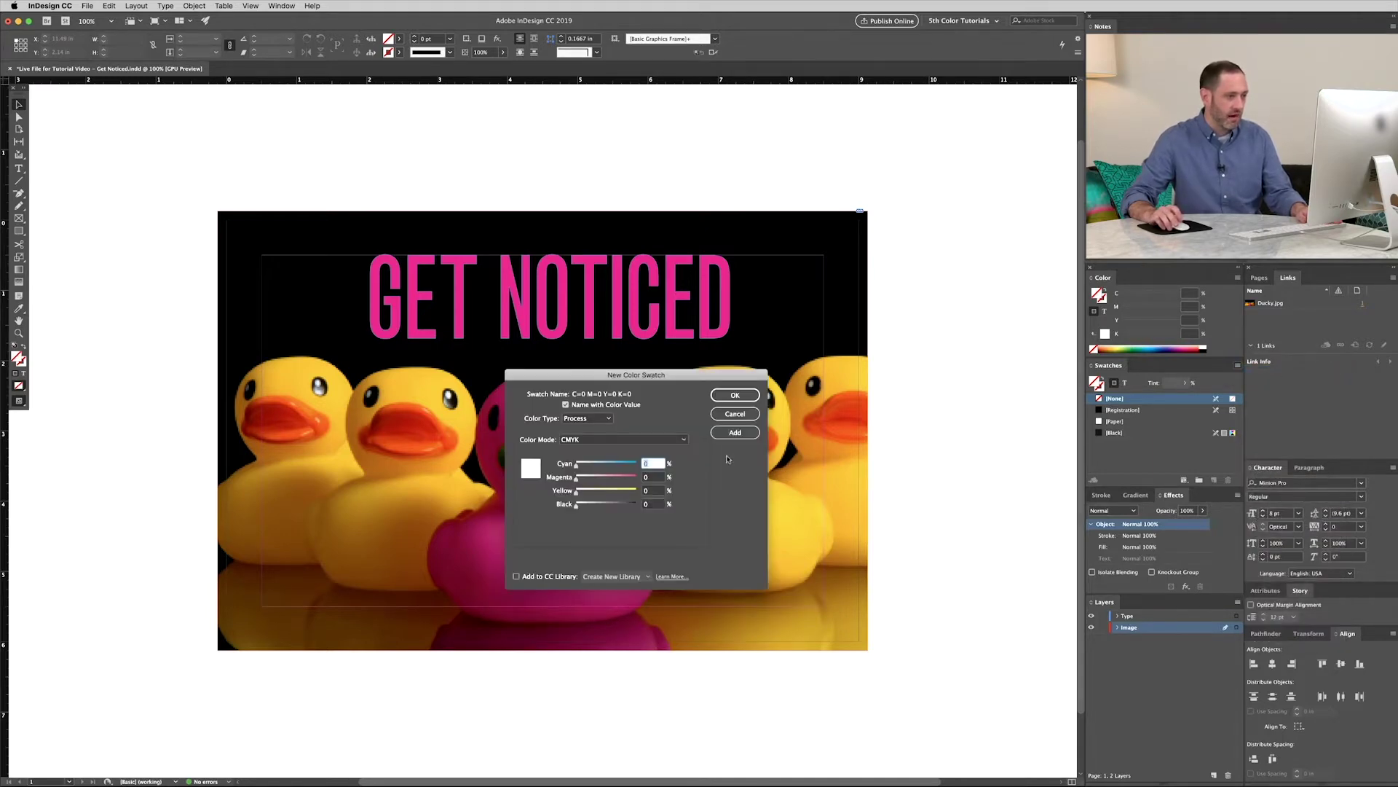
pyautogui.click(587, 418)
pyautogui.click(592, 440)
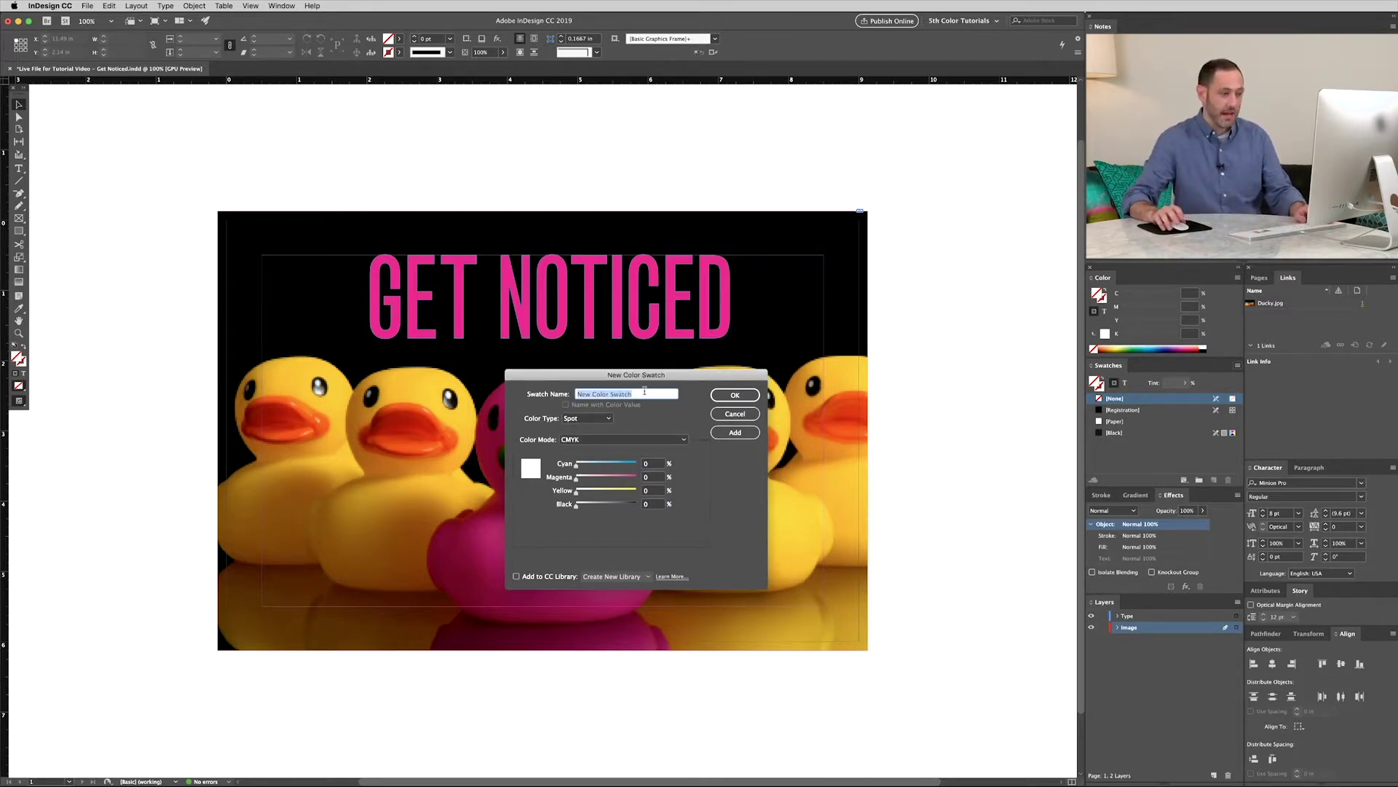
pyautogui.write('NeonP')
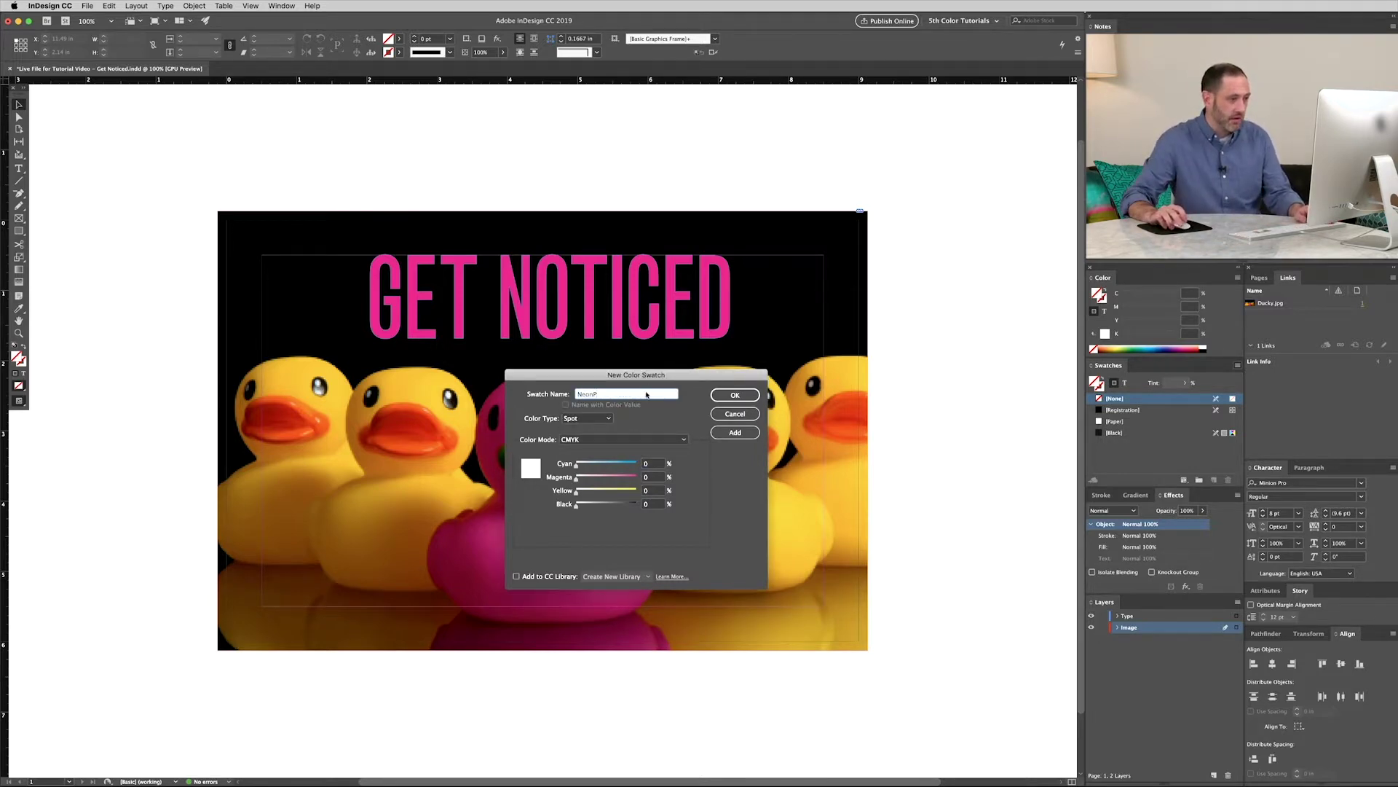
pyautogui.click(651, 478)
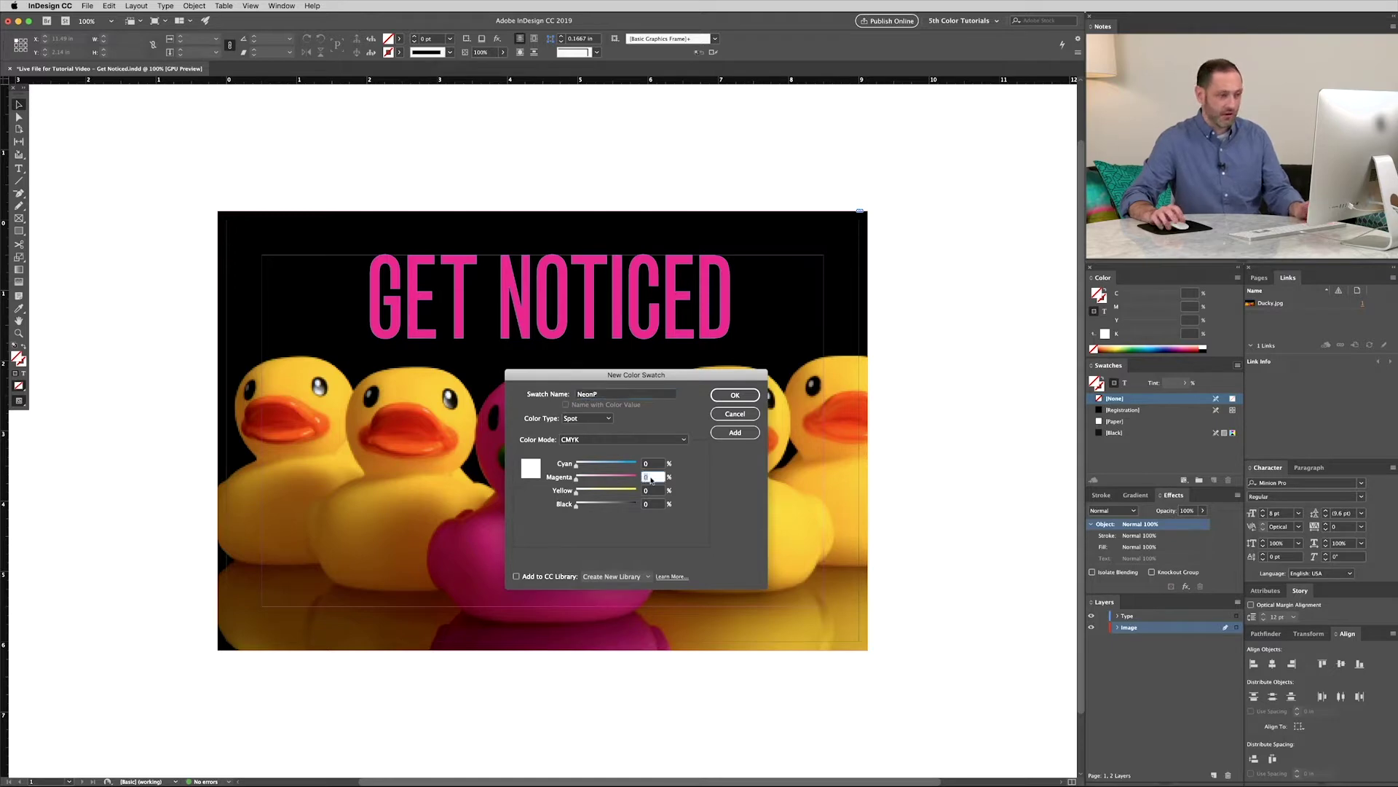
pyautogui.press('Tab')
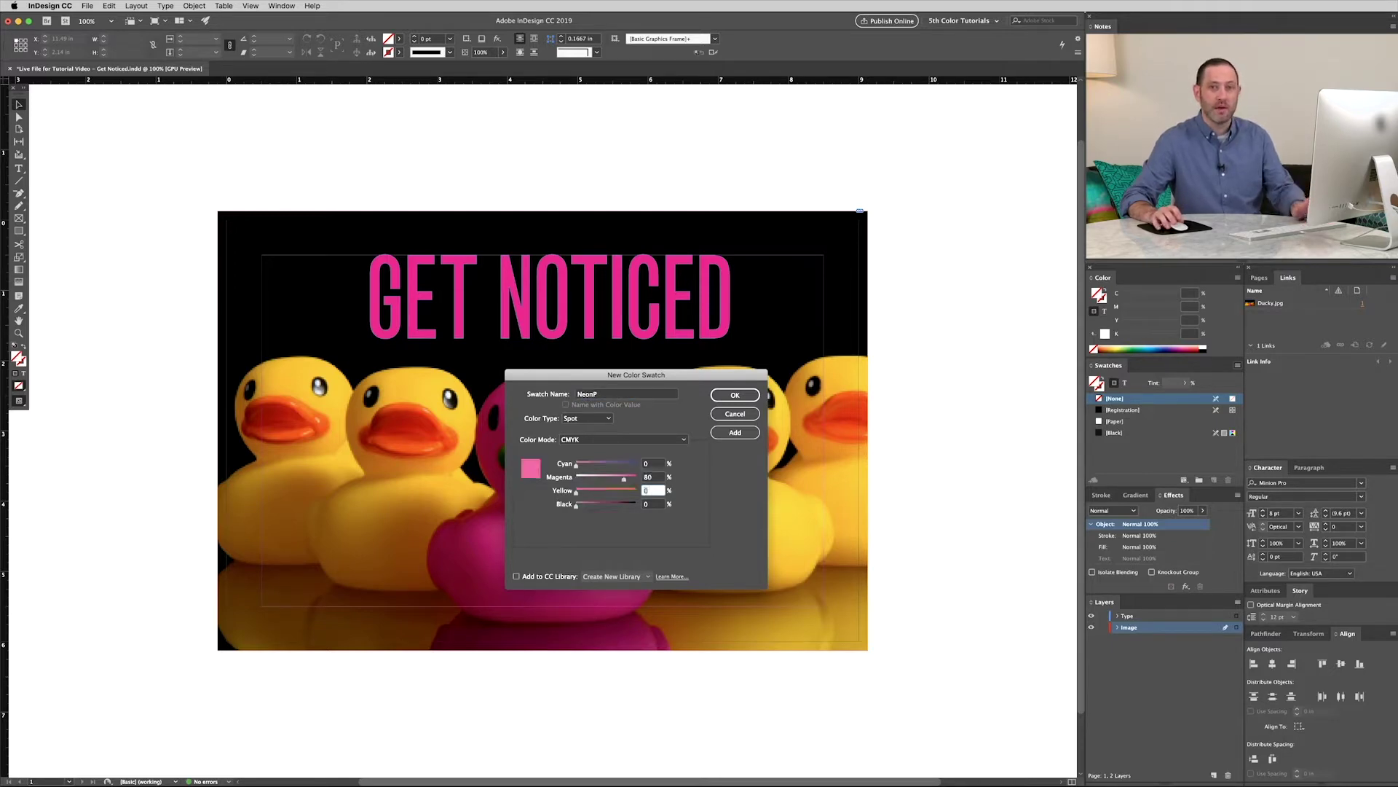
pyautogui.click(748, 395)
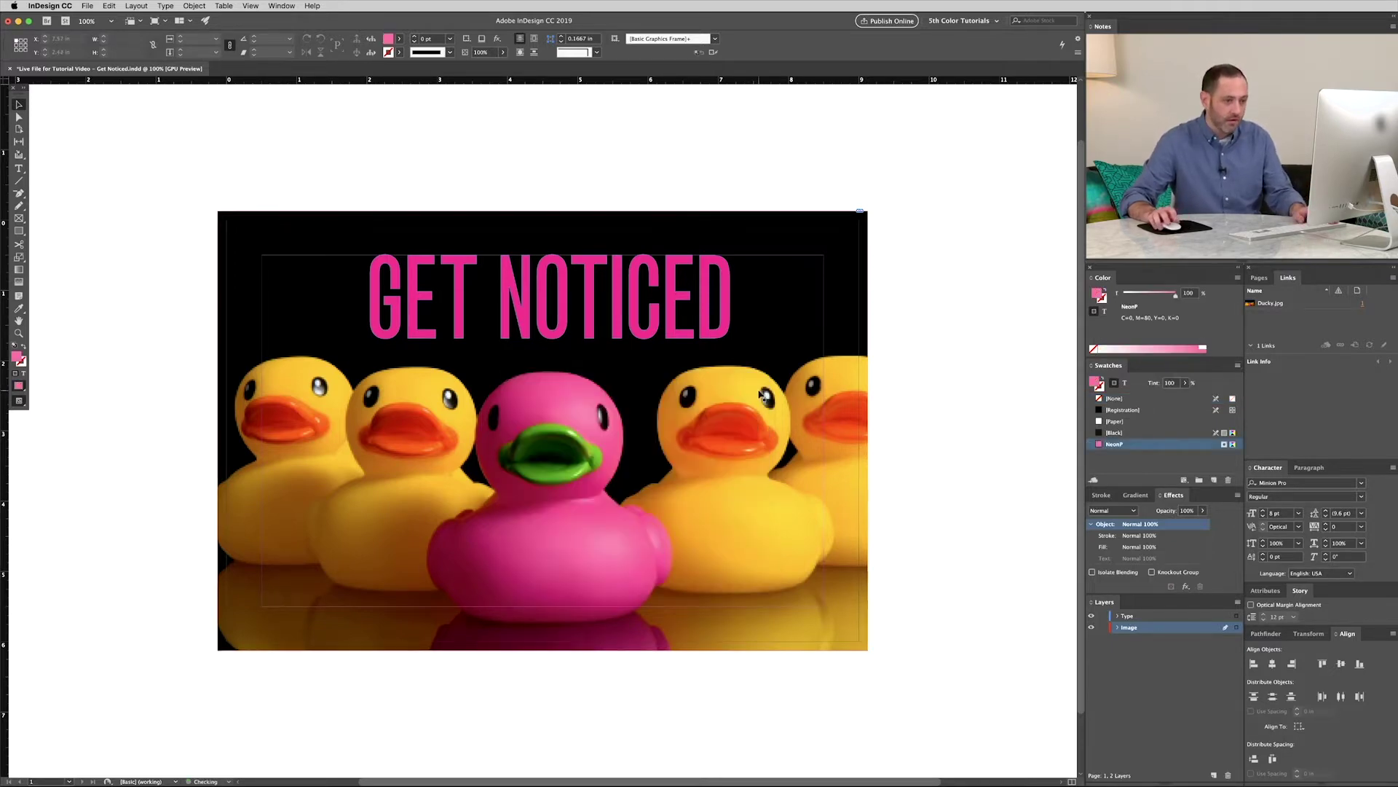
pyautogui.hscroll(1, 757, 397)
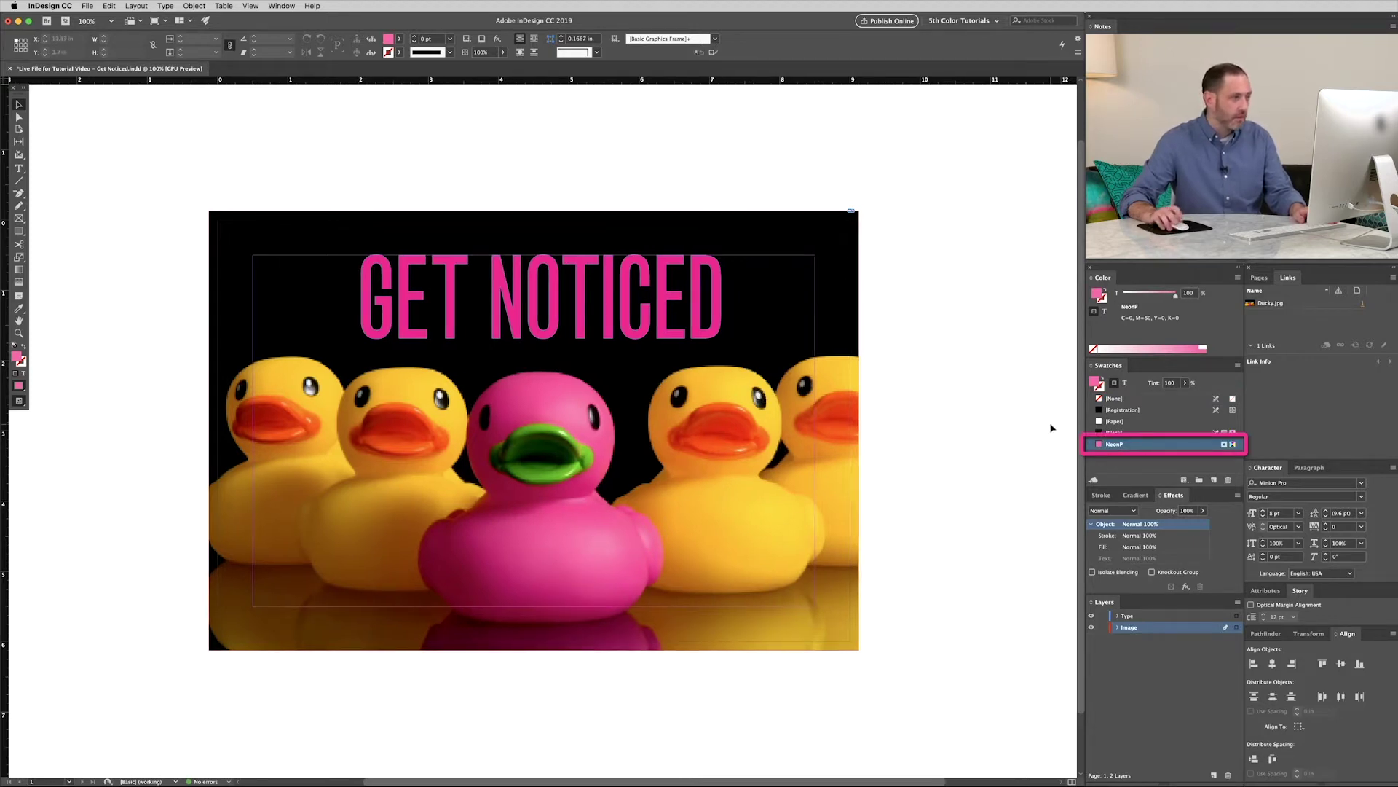
# Apply the NeonP swatch to the GET NOTICED headline, then select the duck image frame.
pyautogui.click(721, 321)
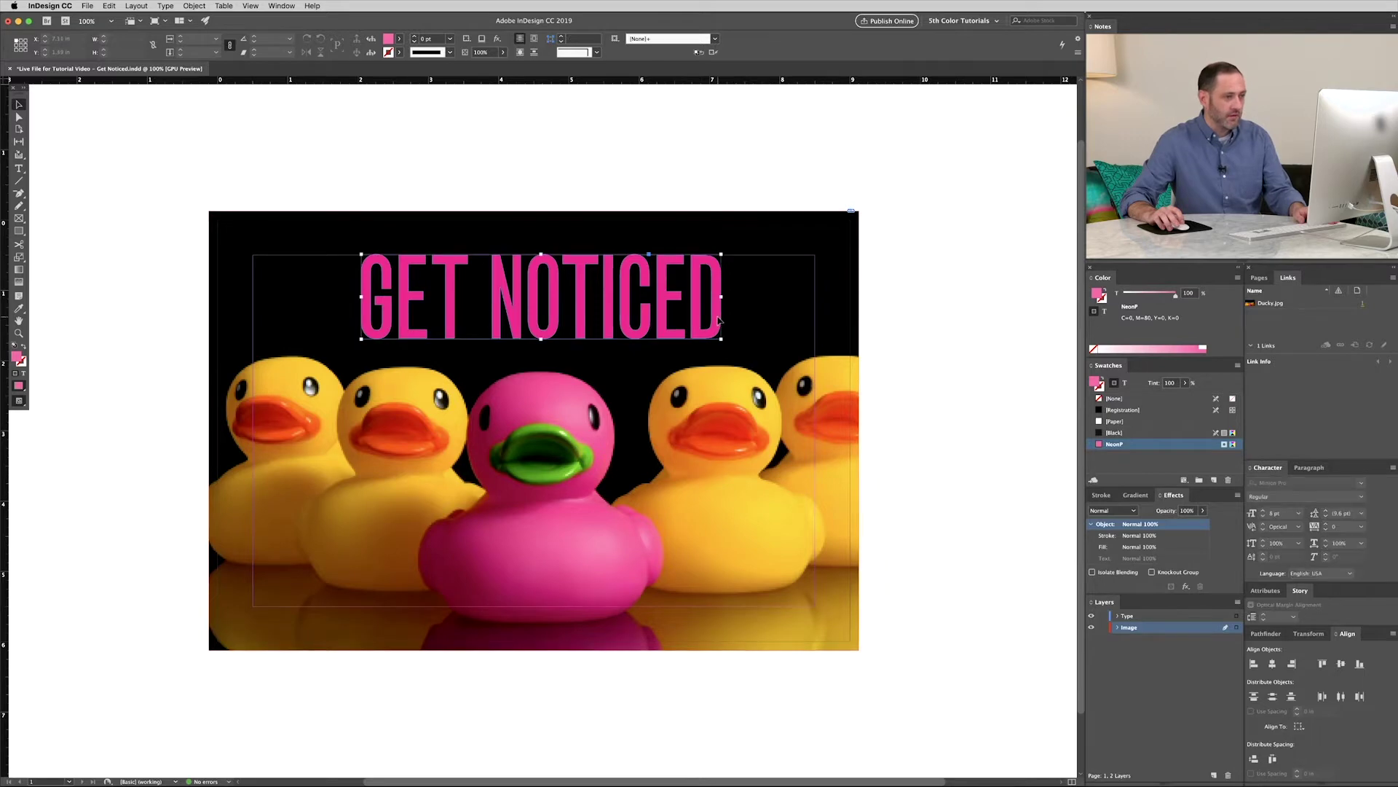
pyautogui.click(1150, 445)
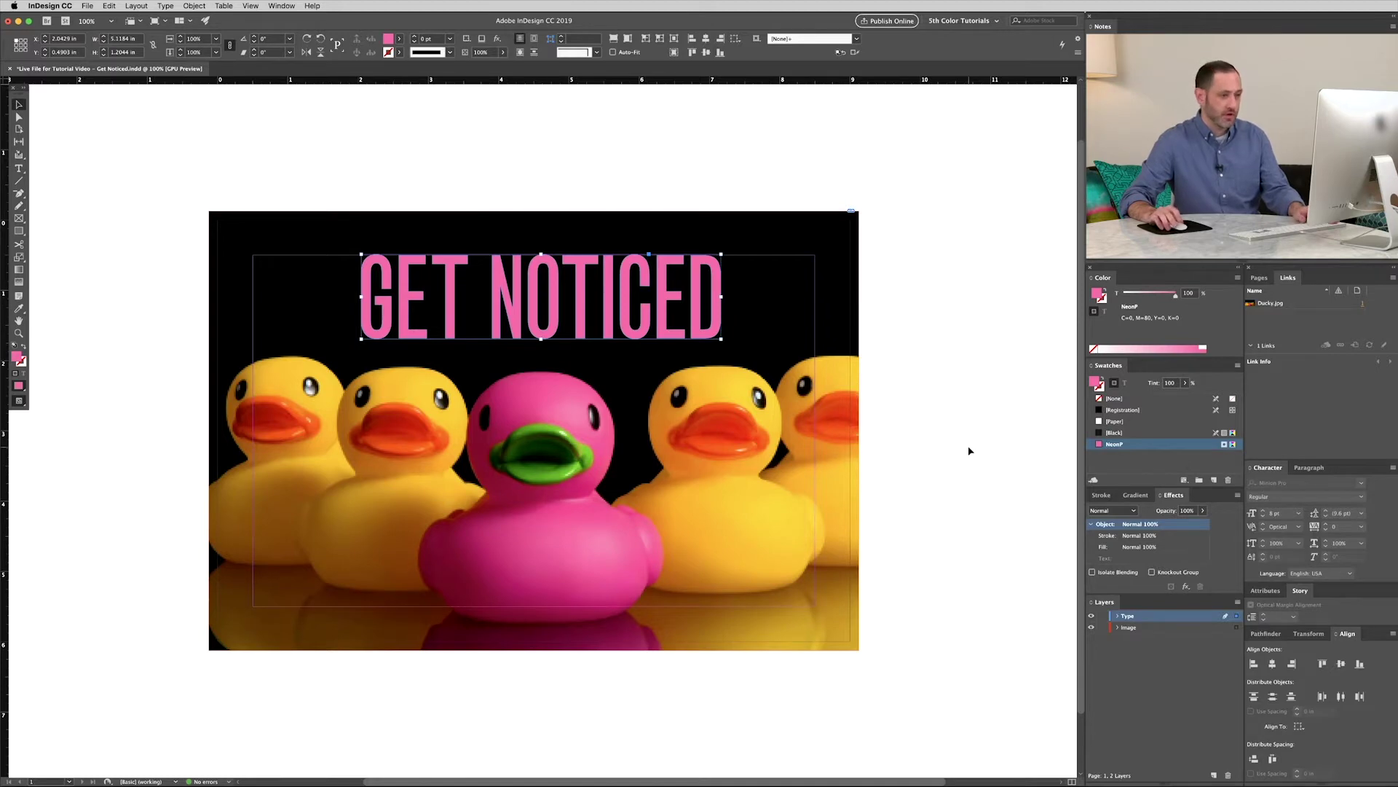
pyautogui.click(766, 448)
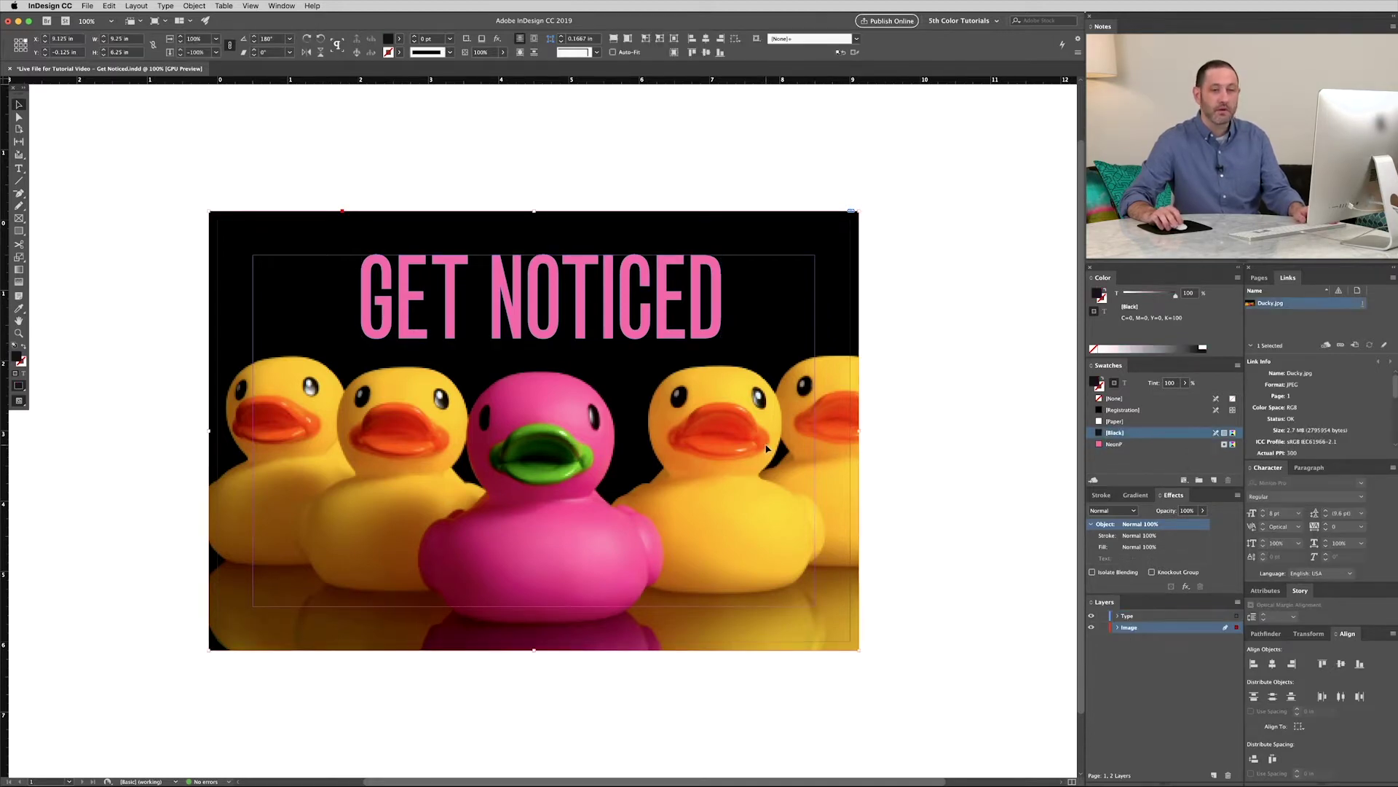
# Use Edit Original on the Ducky.jpg link to open it in Photoshop.
pyautogui.rightClick(1286, 305)
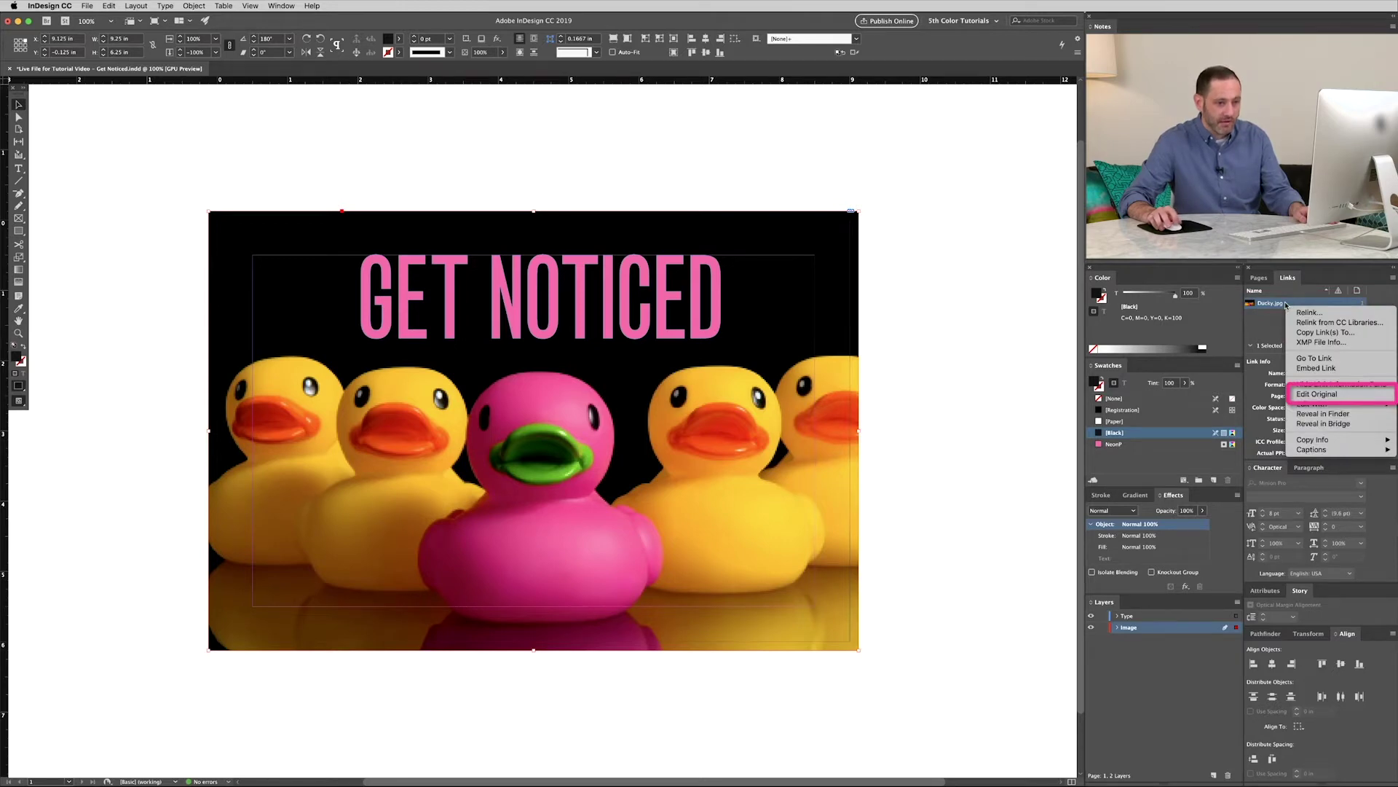
pyautogui.click(1356, 395)
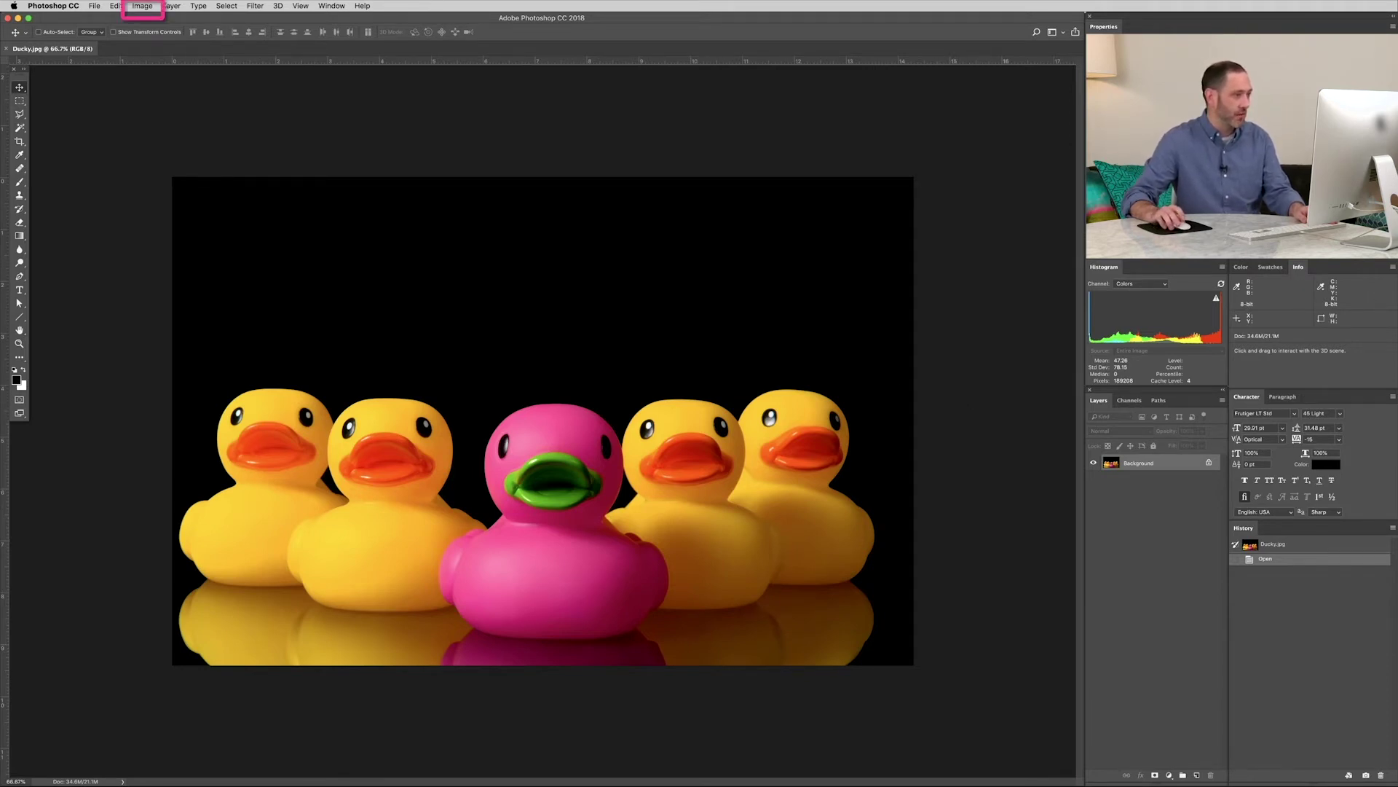
# Convert the duck photo to CMYK Color mode.
pyautogui.click(142, 5)
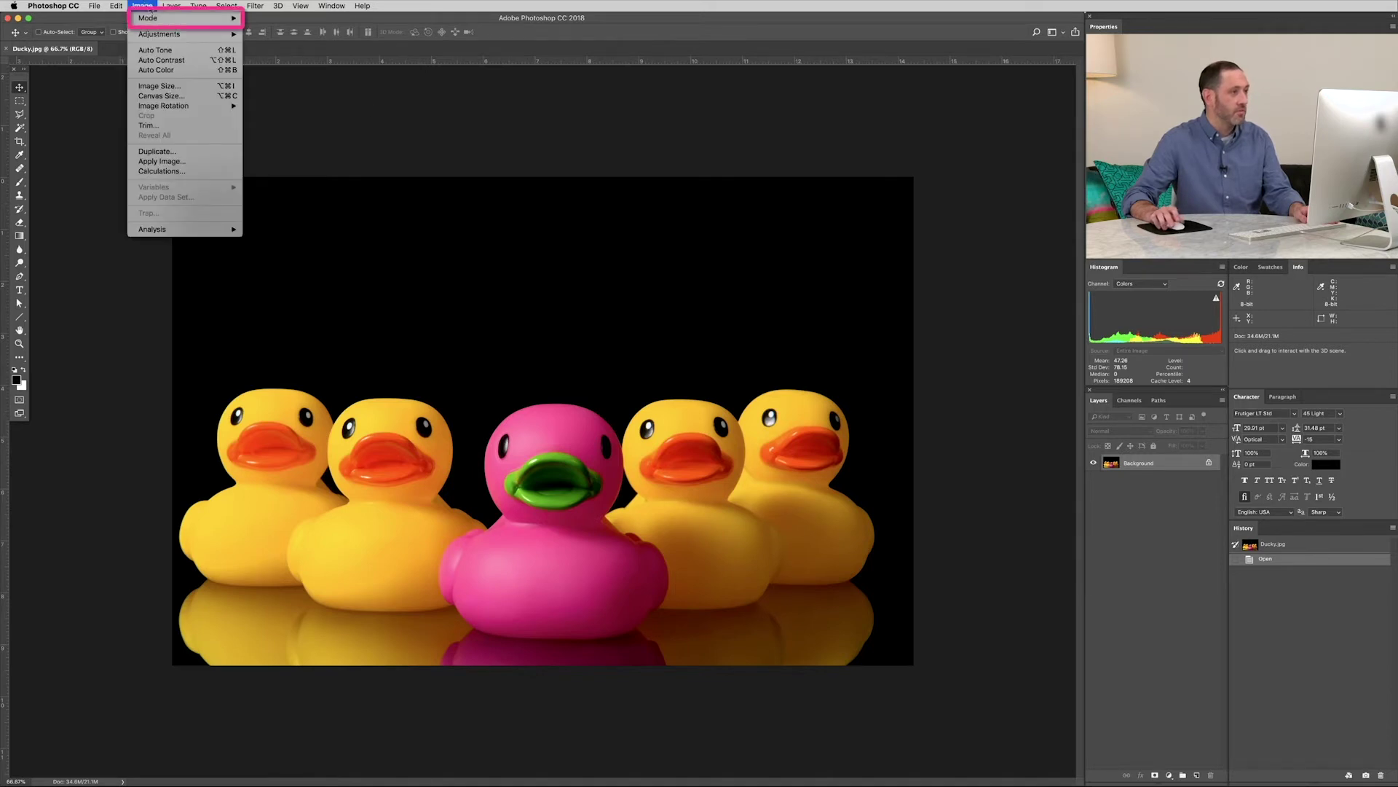
pyautogui.moveTo(189, 17)
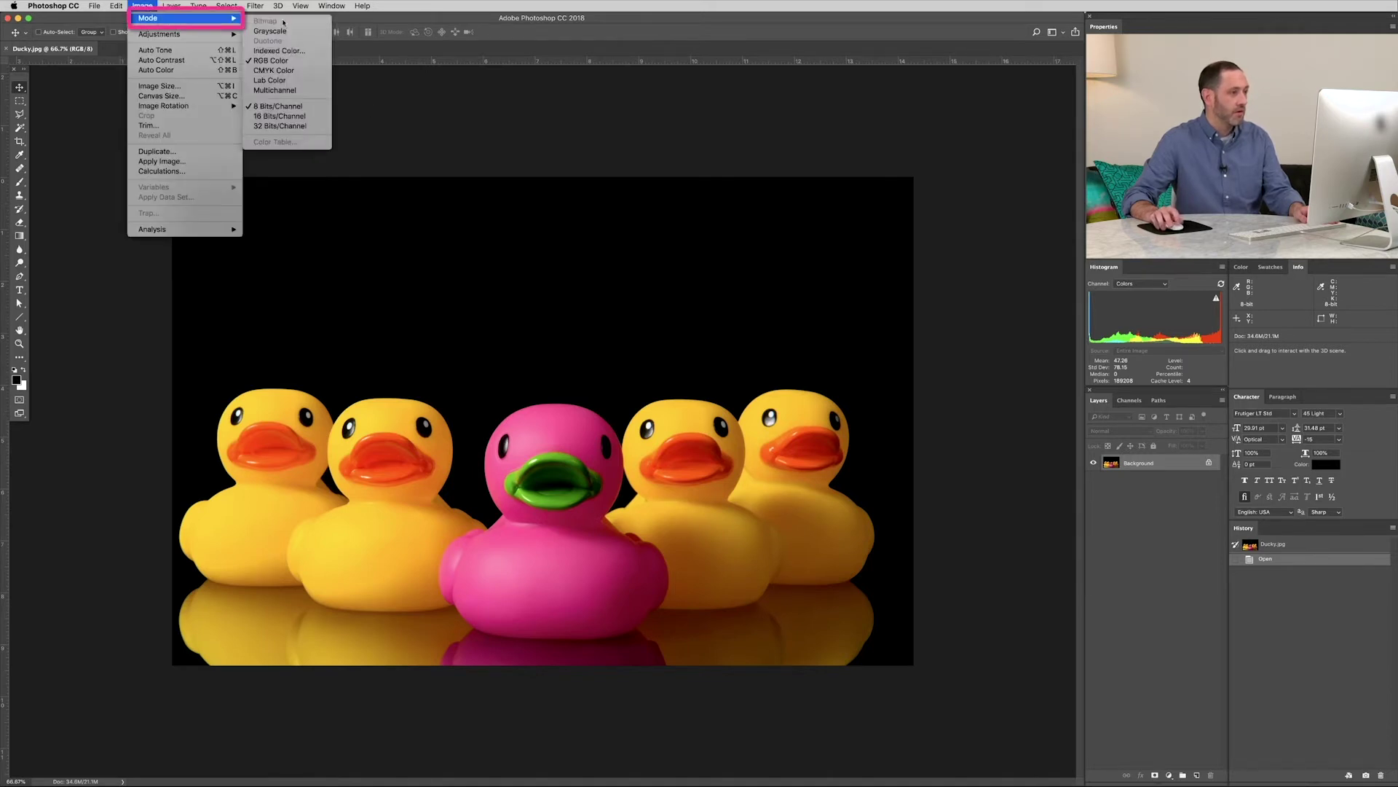
pyautogui.click(314, 72)
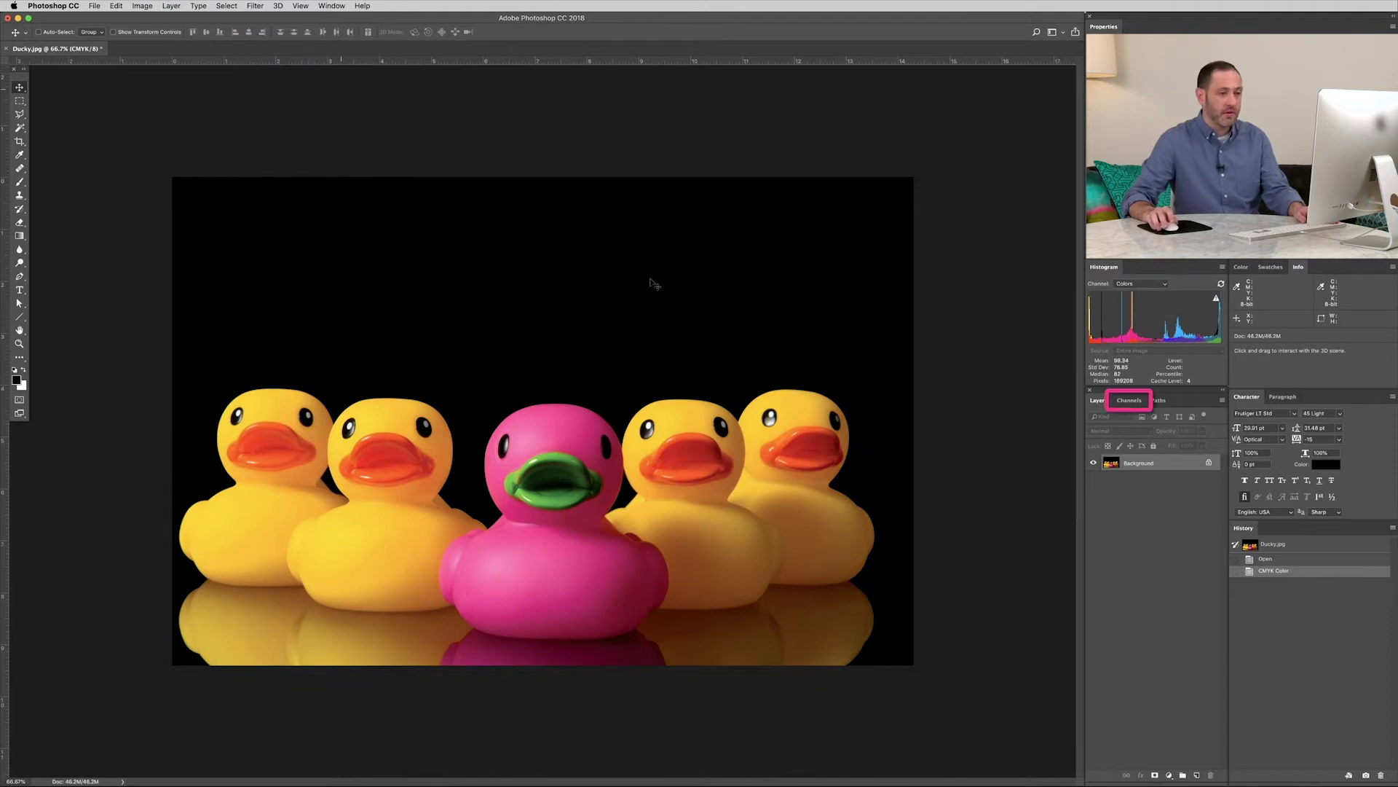
# Show the Channels panel with the CMYK composite selected and bring up its menu.
pyautogui.click(1131, 401)
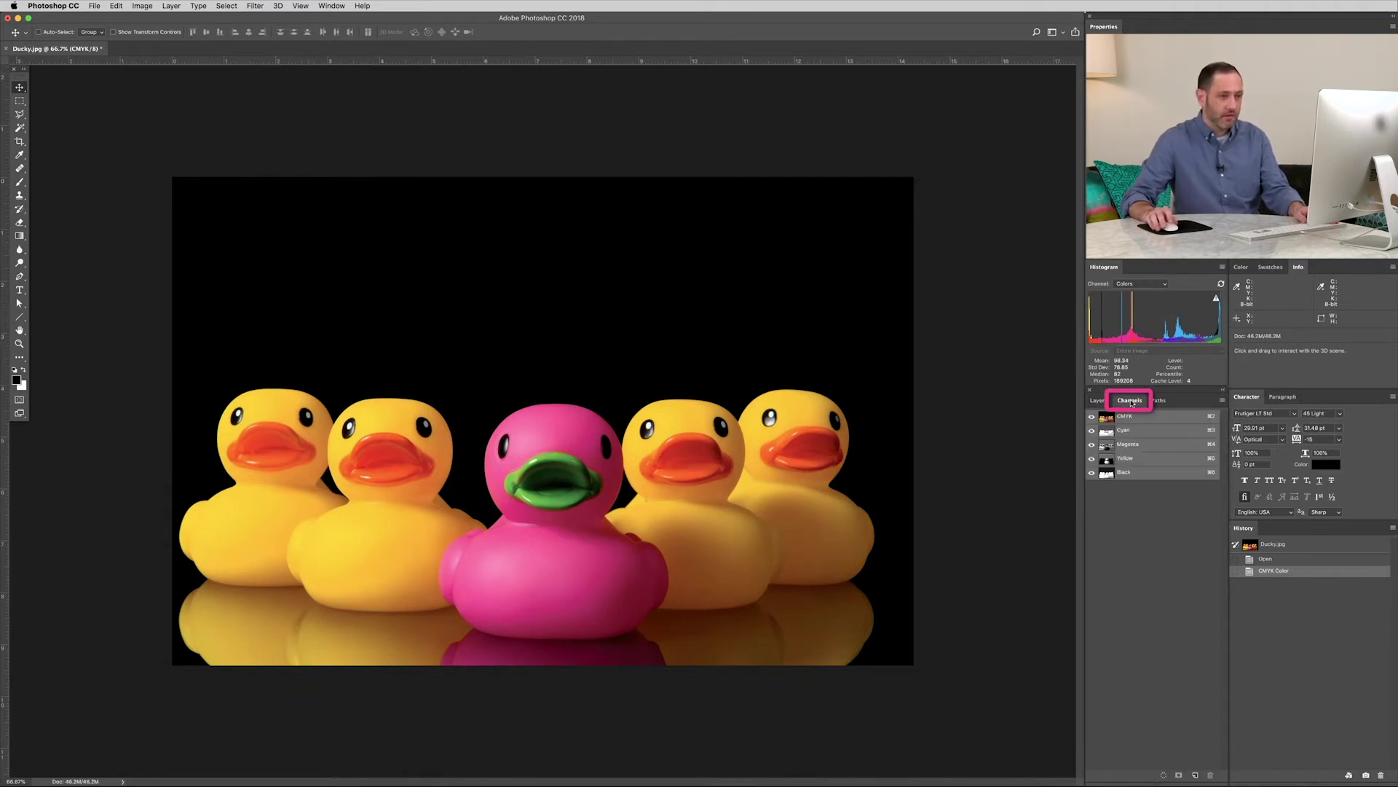
pyautogui.click(1147, 419)
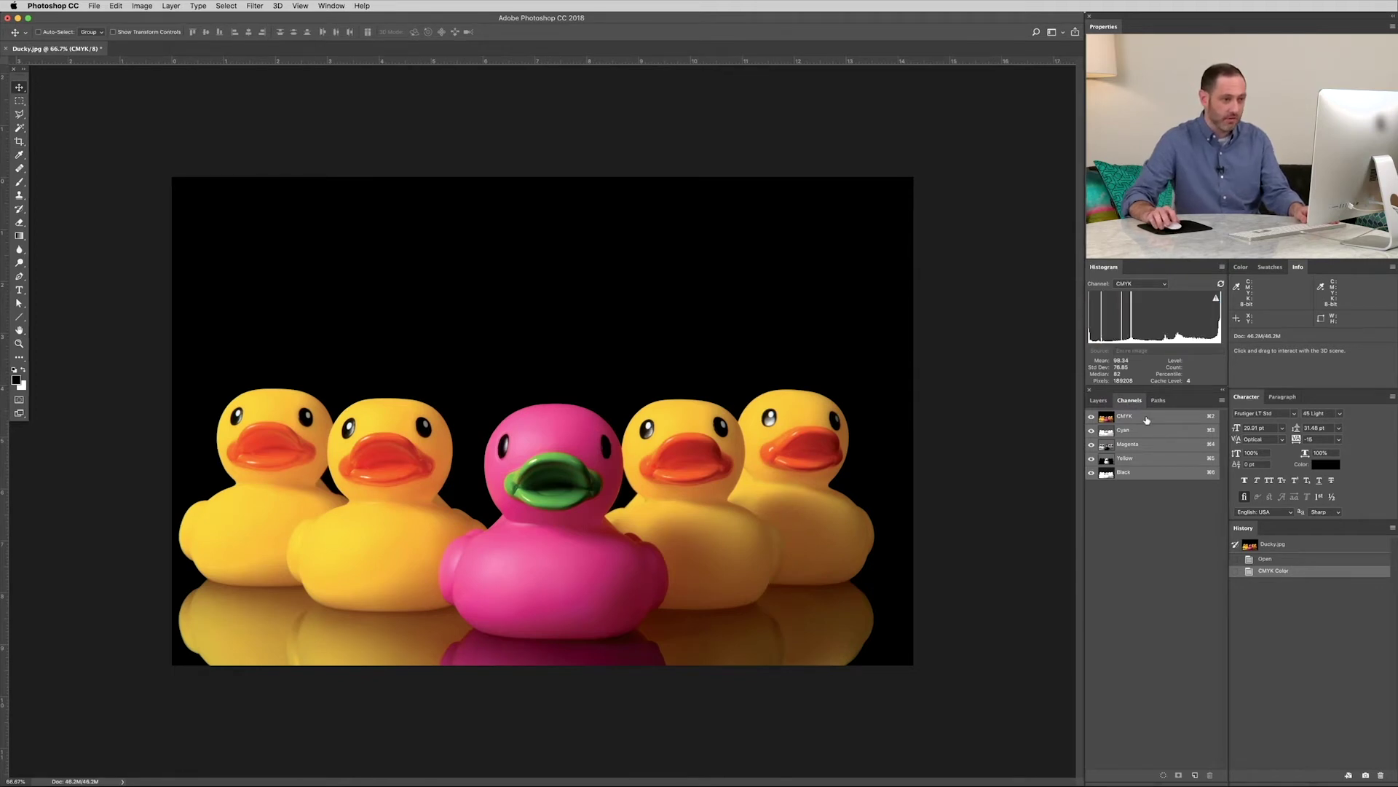
pyautogui.click(1223, 402)
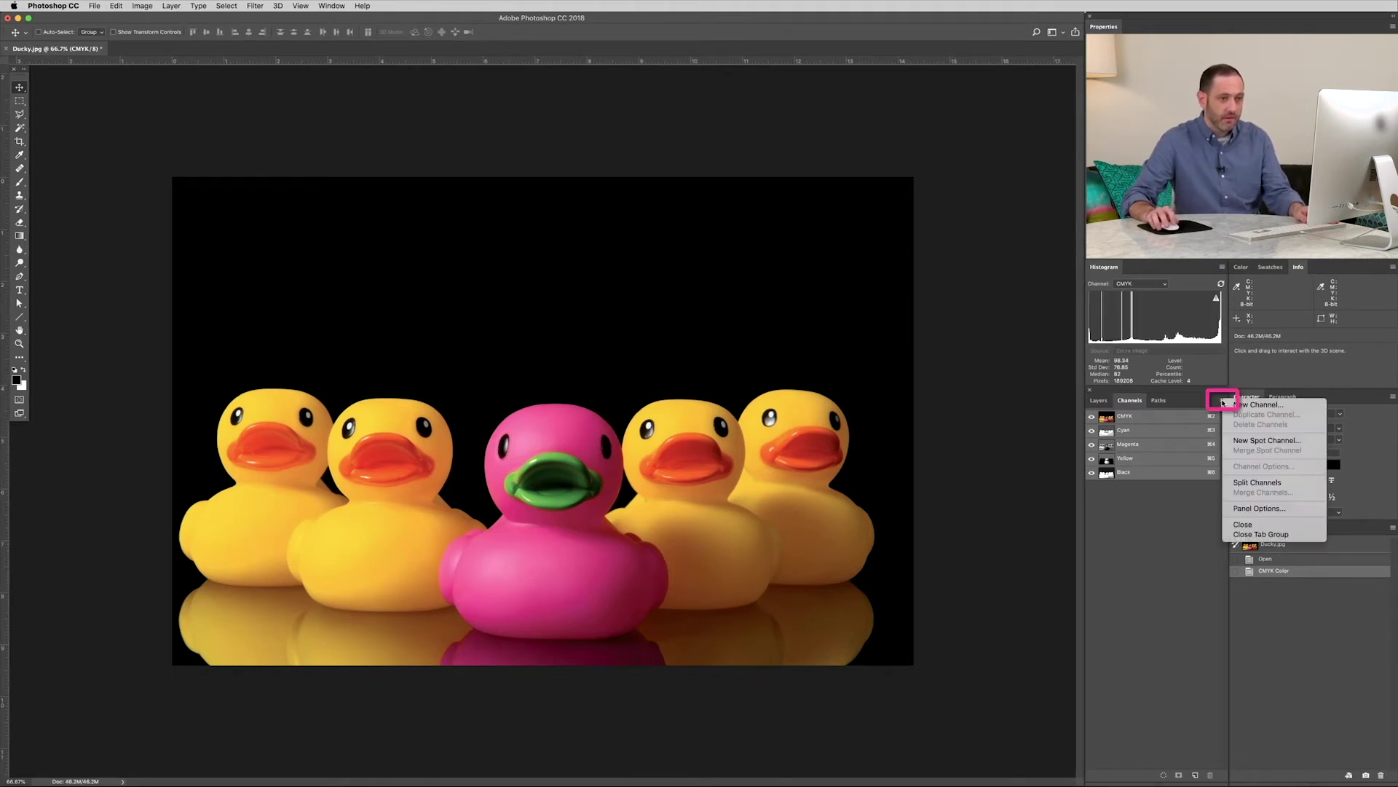
# Create a NeonP spot channel with an 80% magenta ink colour, then select the Magenta channel.
pyautogui.click(1311, 443)
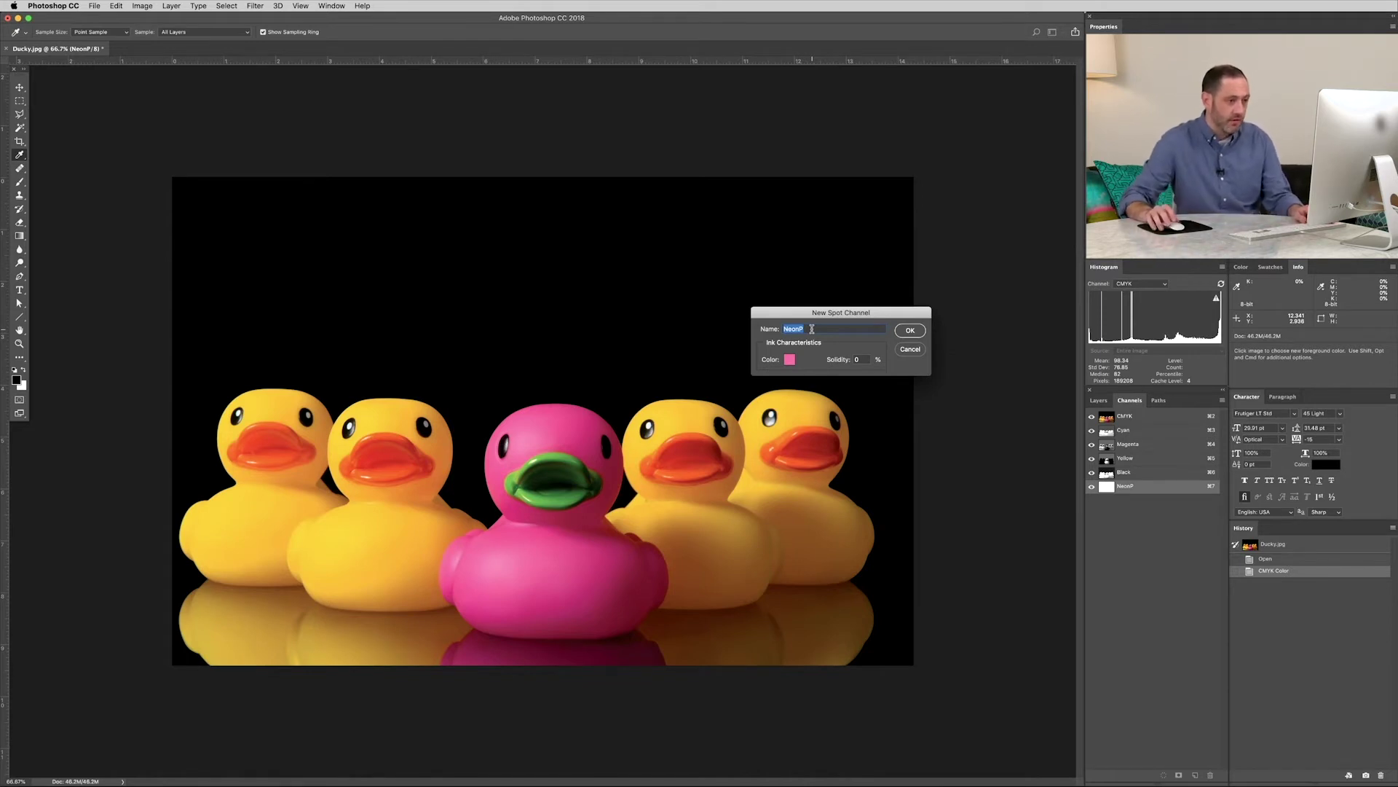
pyautogui.click(789, 359)
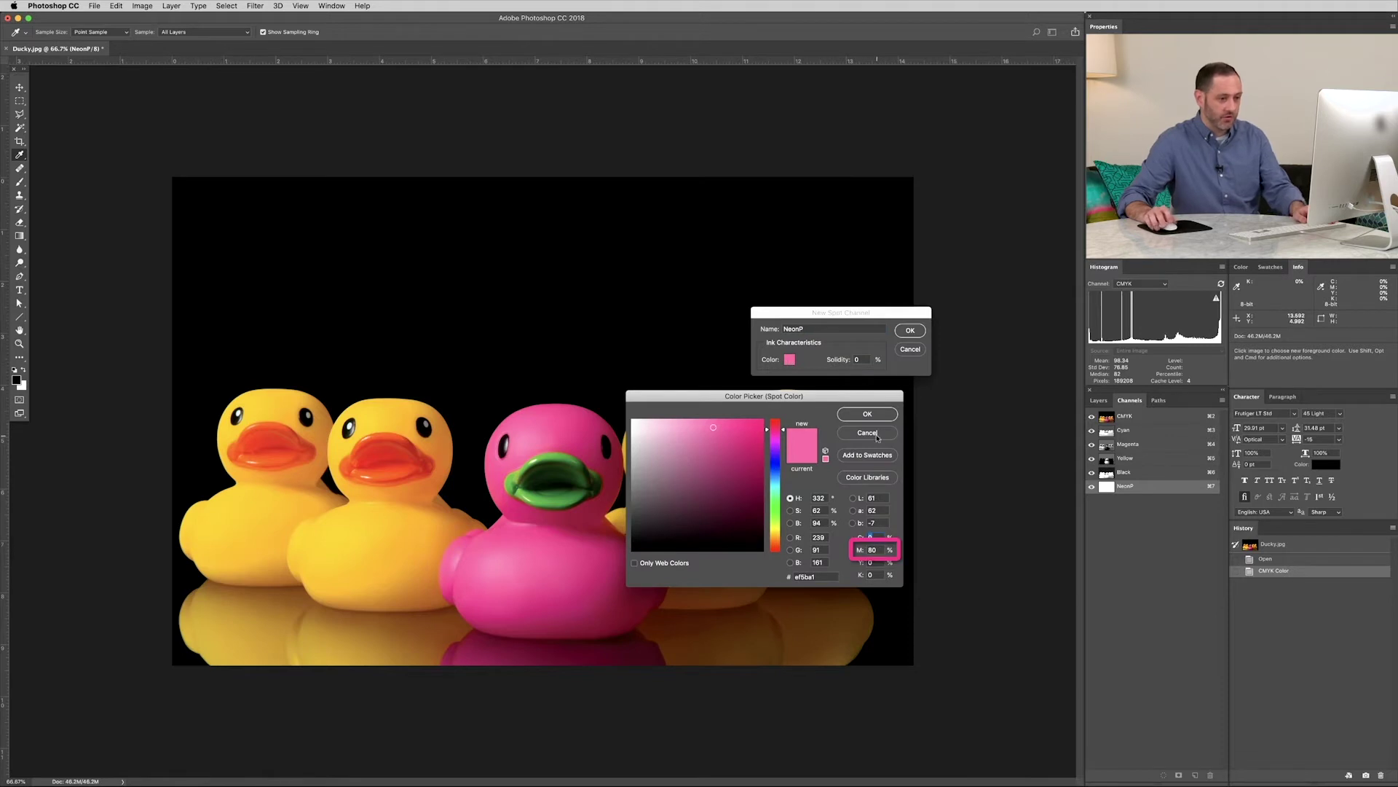
pyautogui.click(867, 414)
pyautogui.click(910, 331)
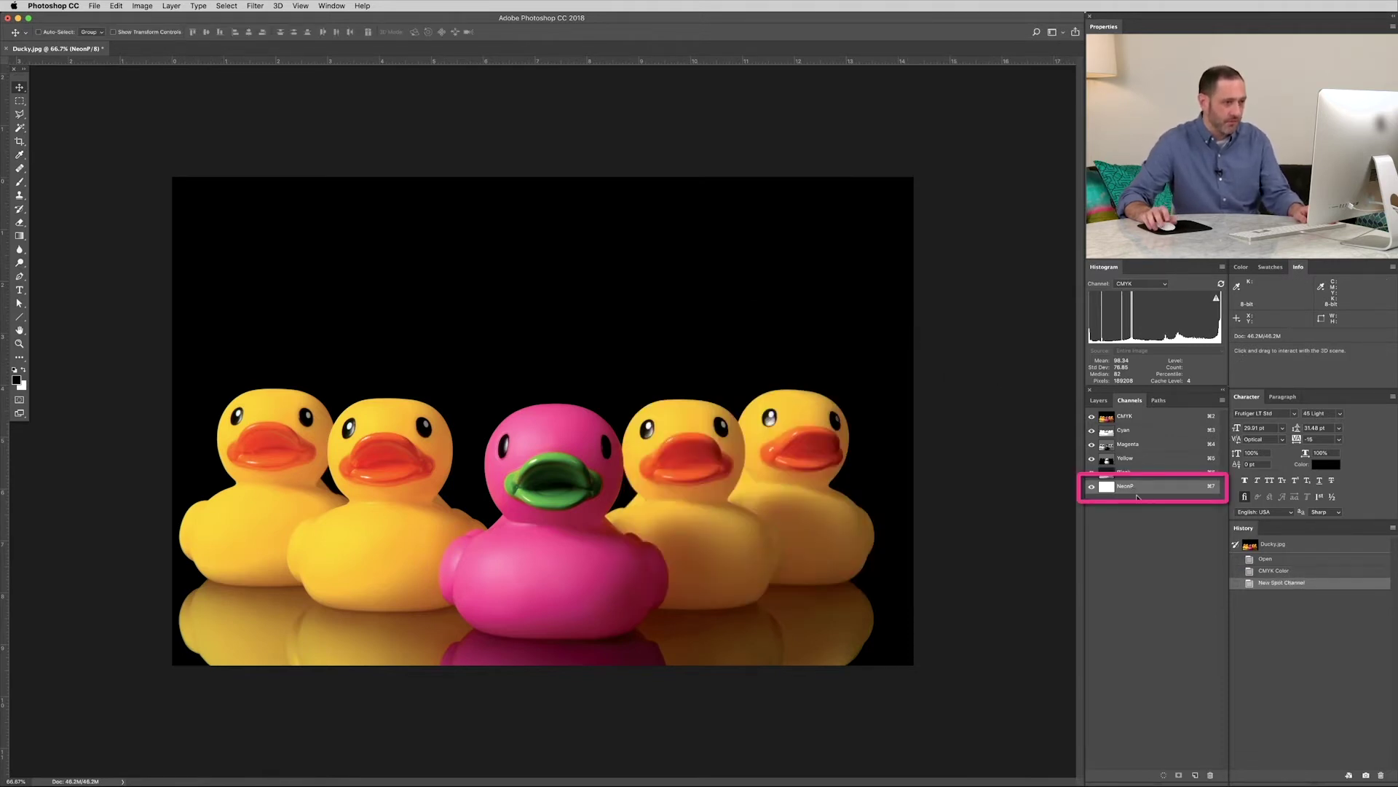
pyautogui.click(1155, 446)
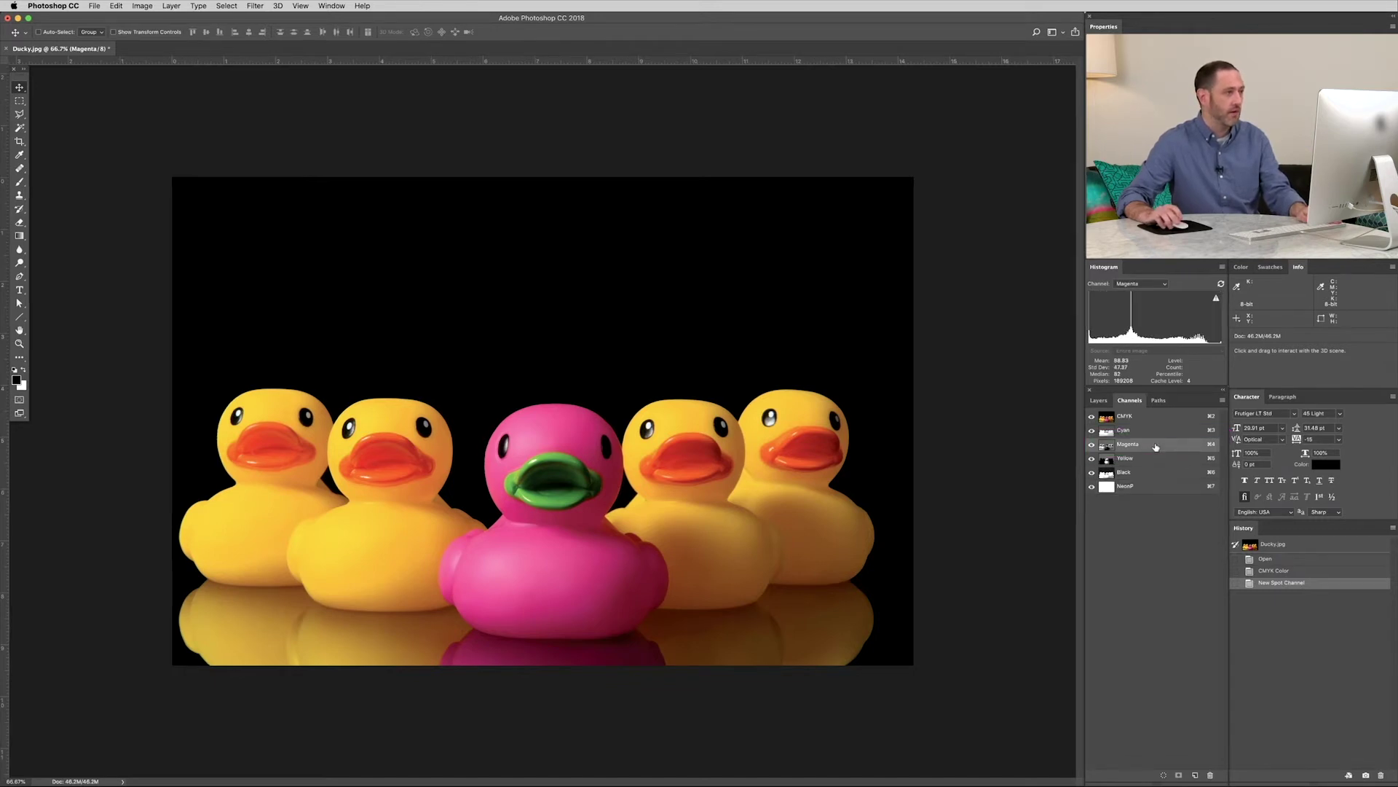
# Select all and cut the Magenta channel's pixels, turning the centre duck white.
pyautogui.click(238, 8)
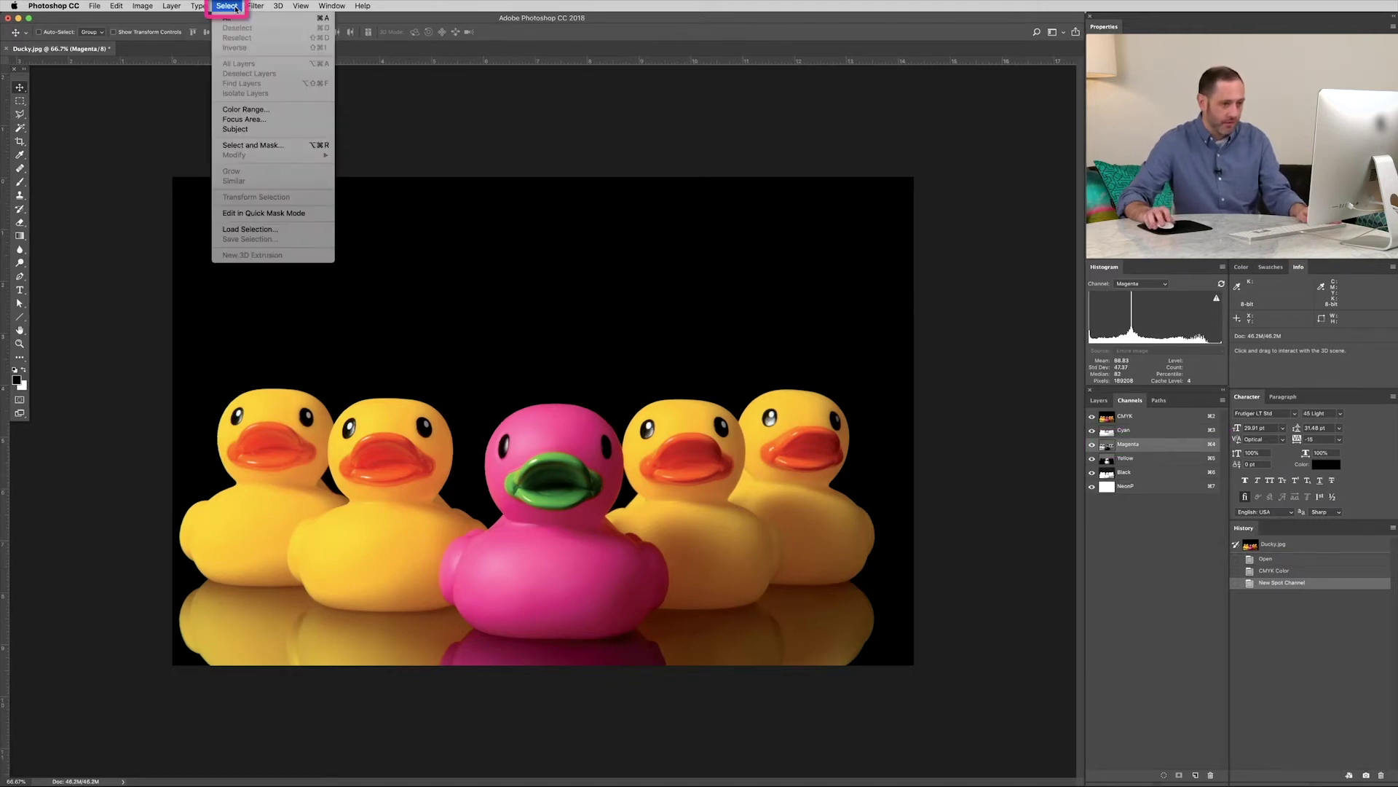
pyautogui.click(280, 19)
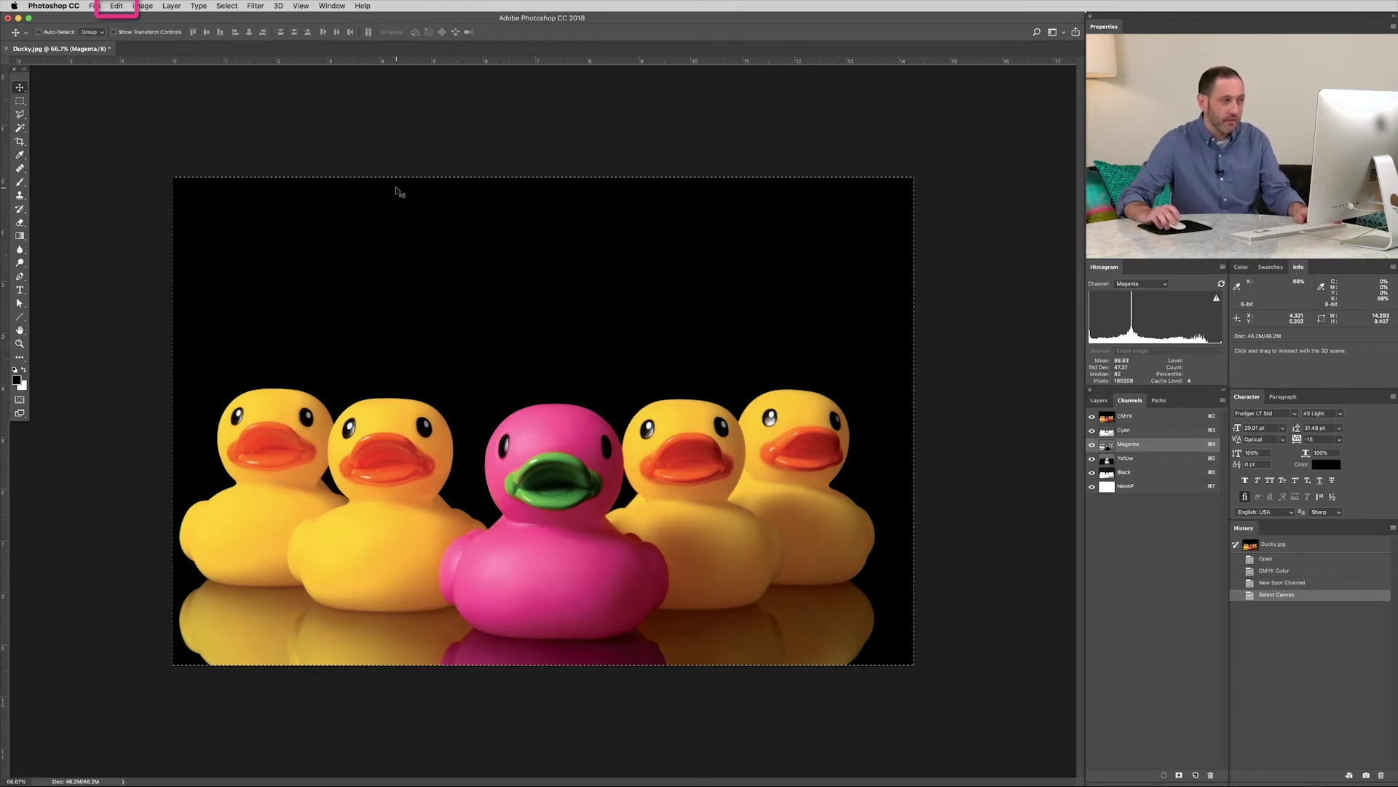
pyautogui.click(118, 6)
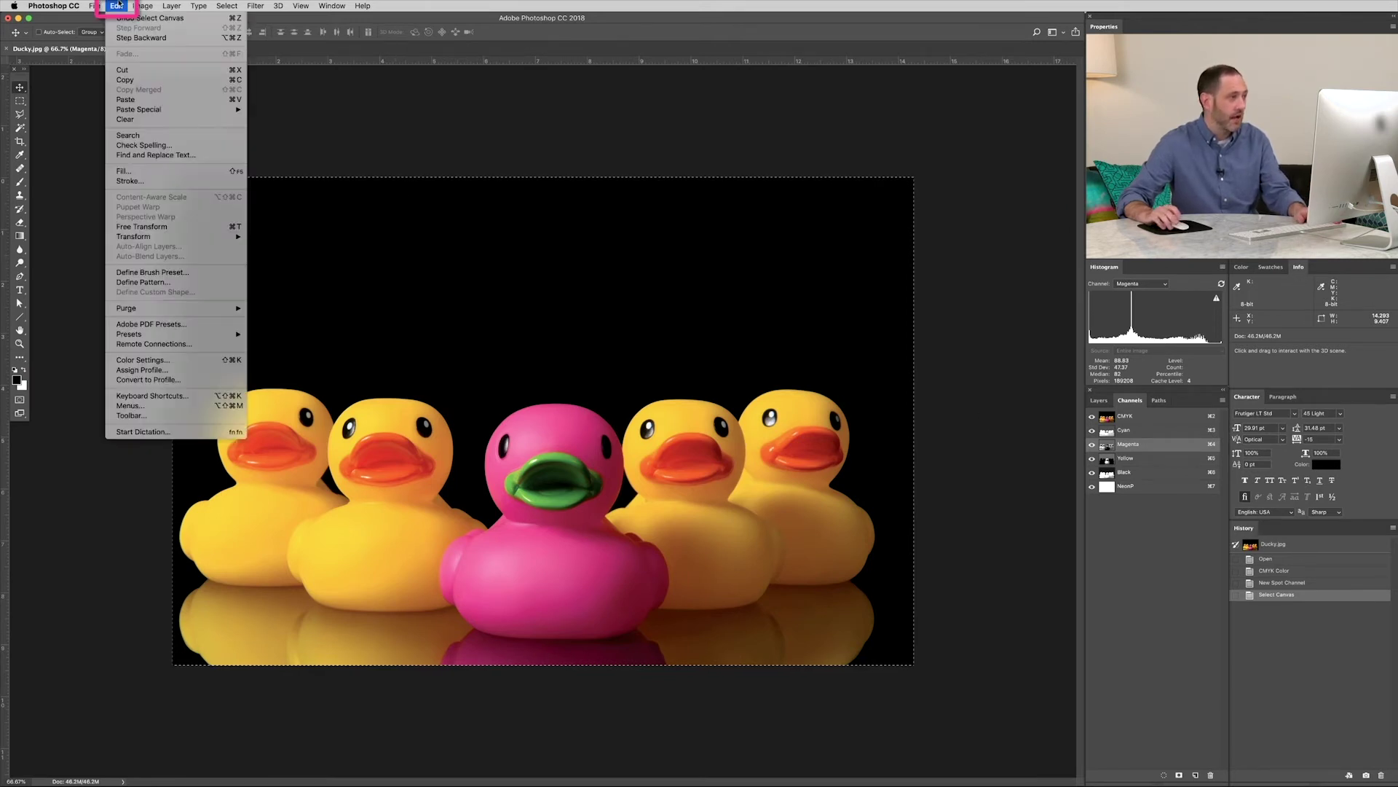
pyautogui.click(172, 74)
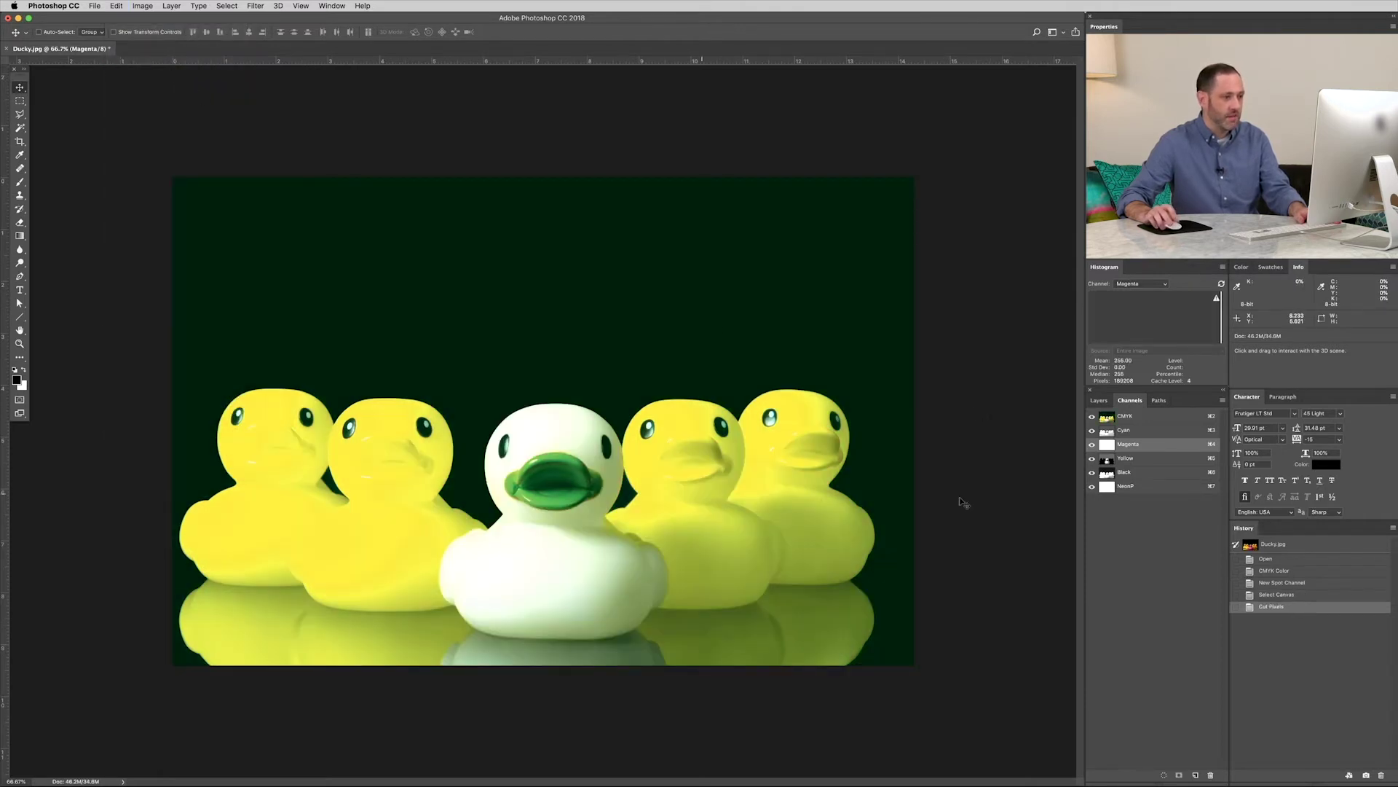
# Paste the magenta pixels in place into NeonP, deselect, and check the NeonP-only view.
pyautogui.click(1171, 489)
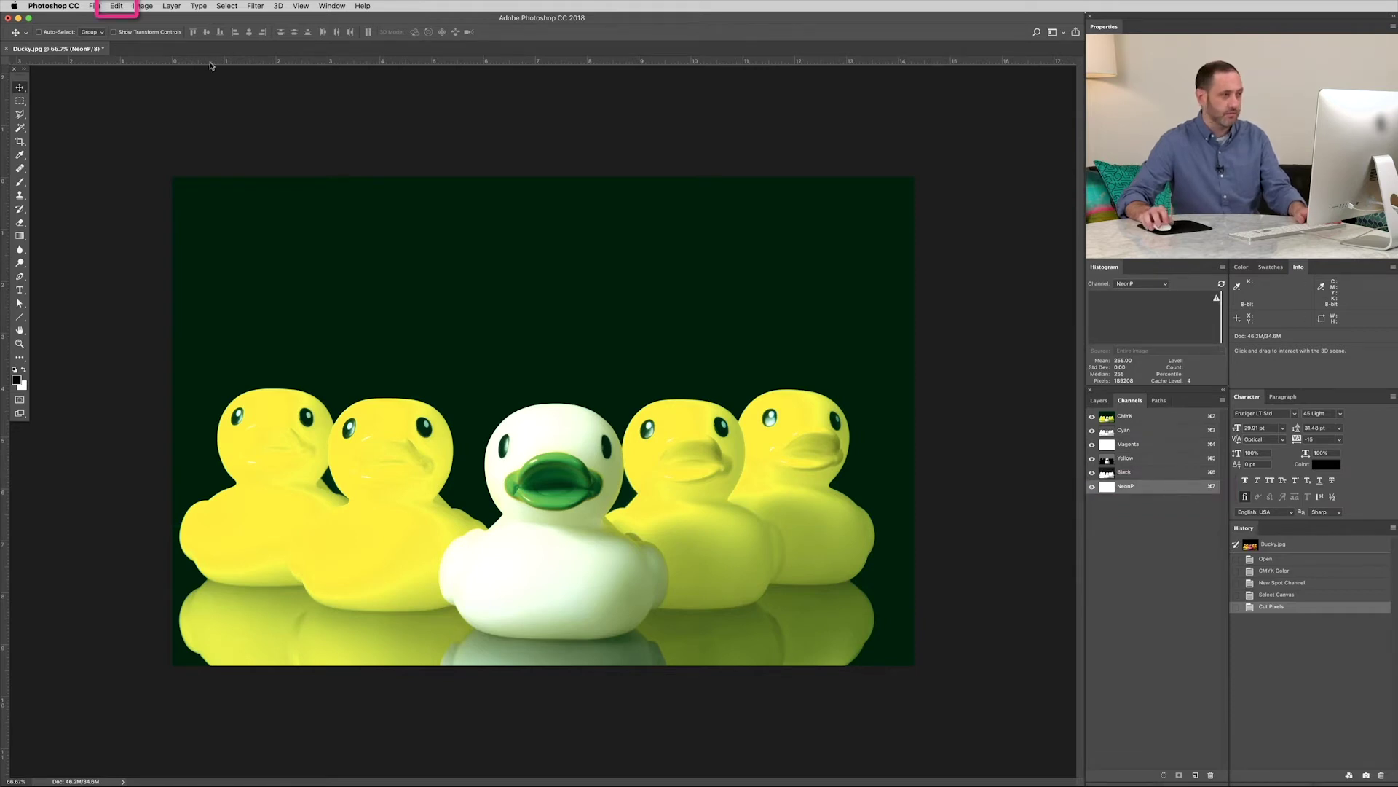
pyautogui.click(118, 6)
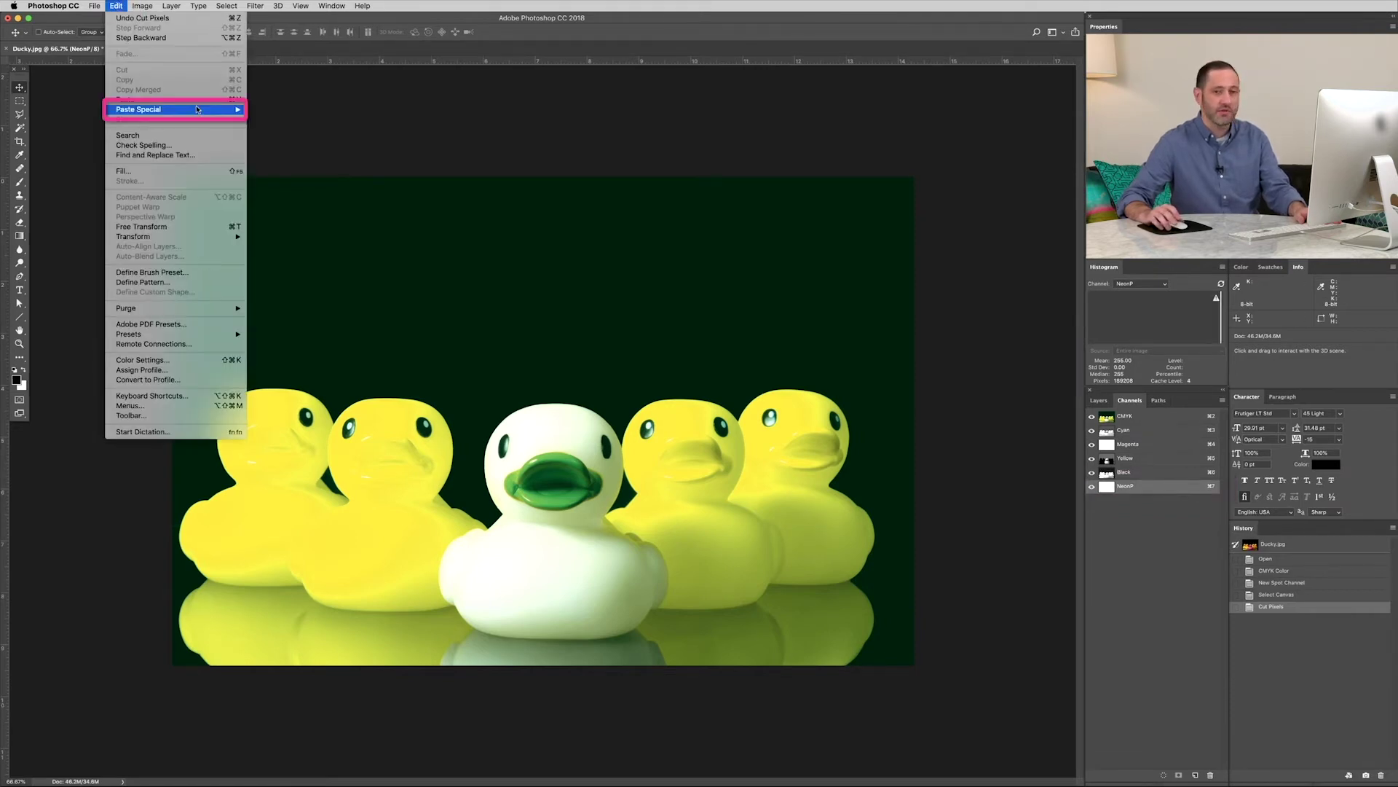
pyautogui.moveTo(217, 112)
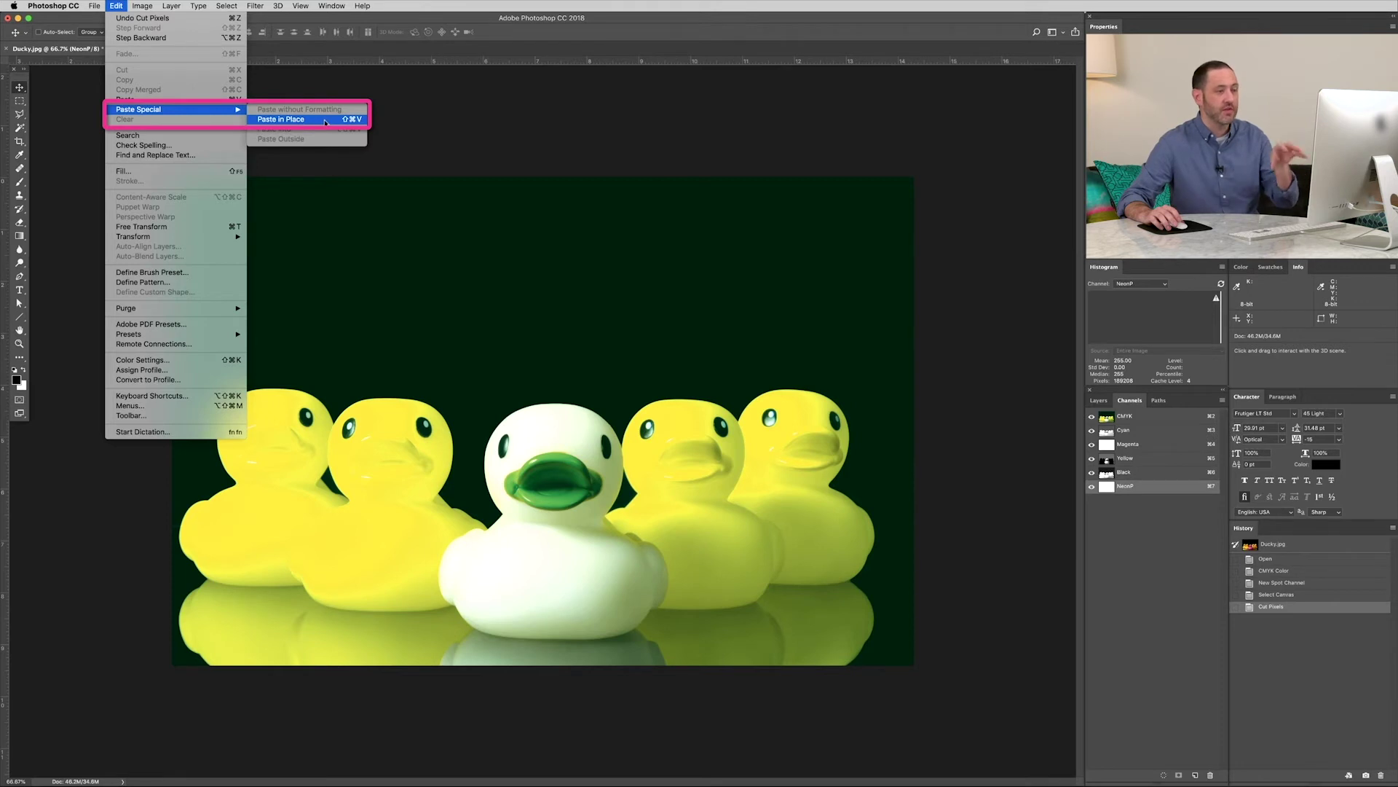
pyautogui.click(325, 120)
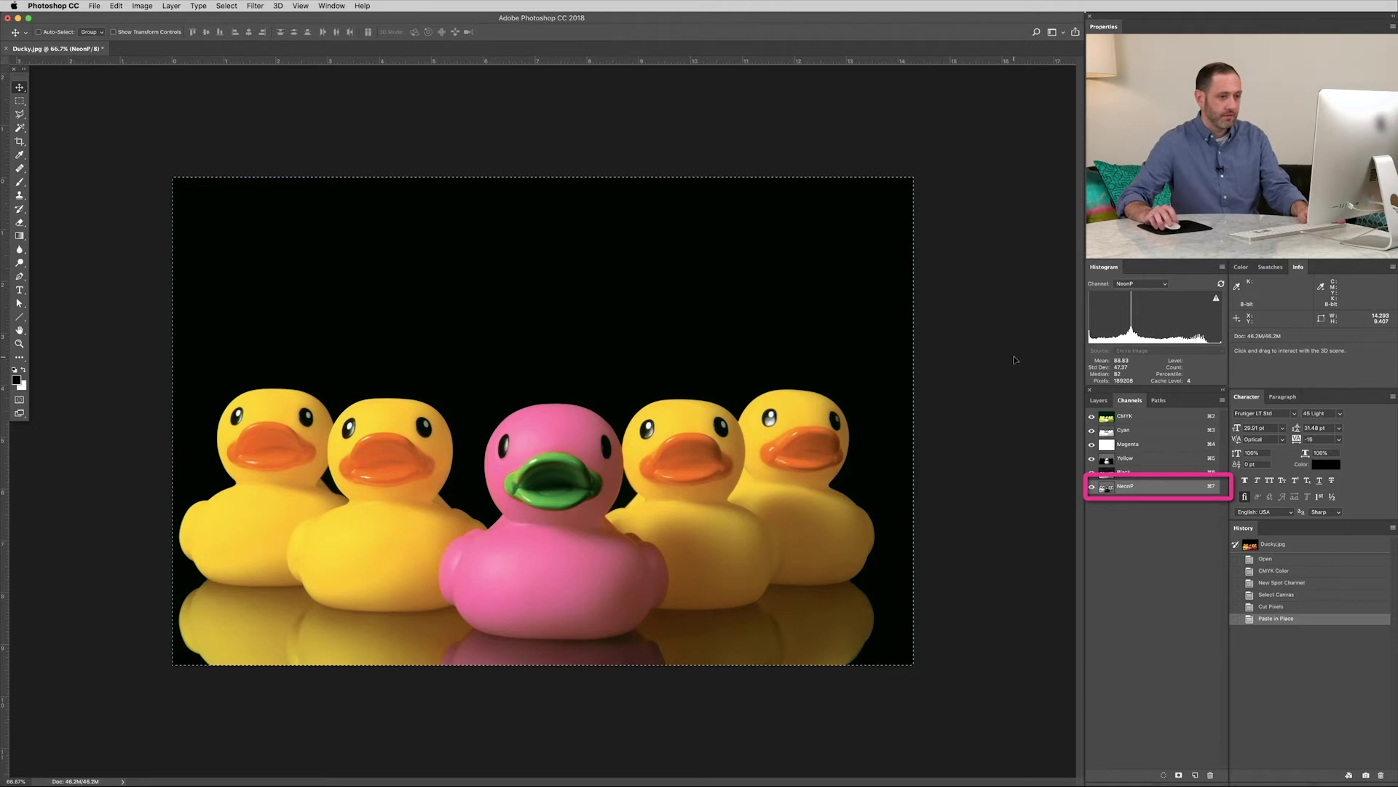
pyautogui.press('super+d')
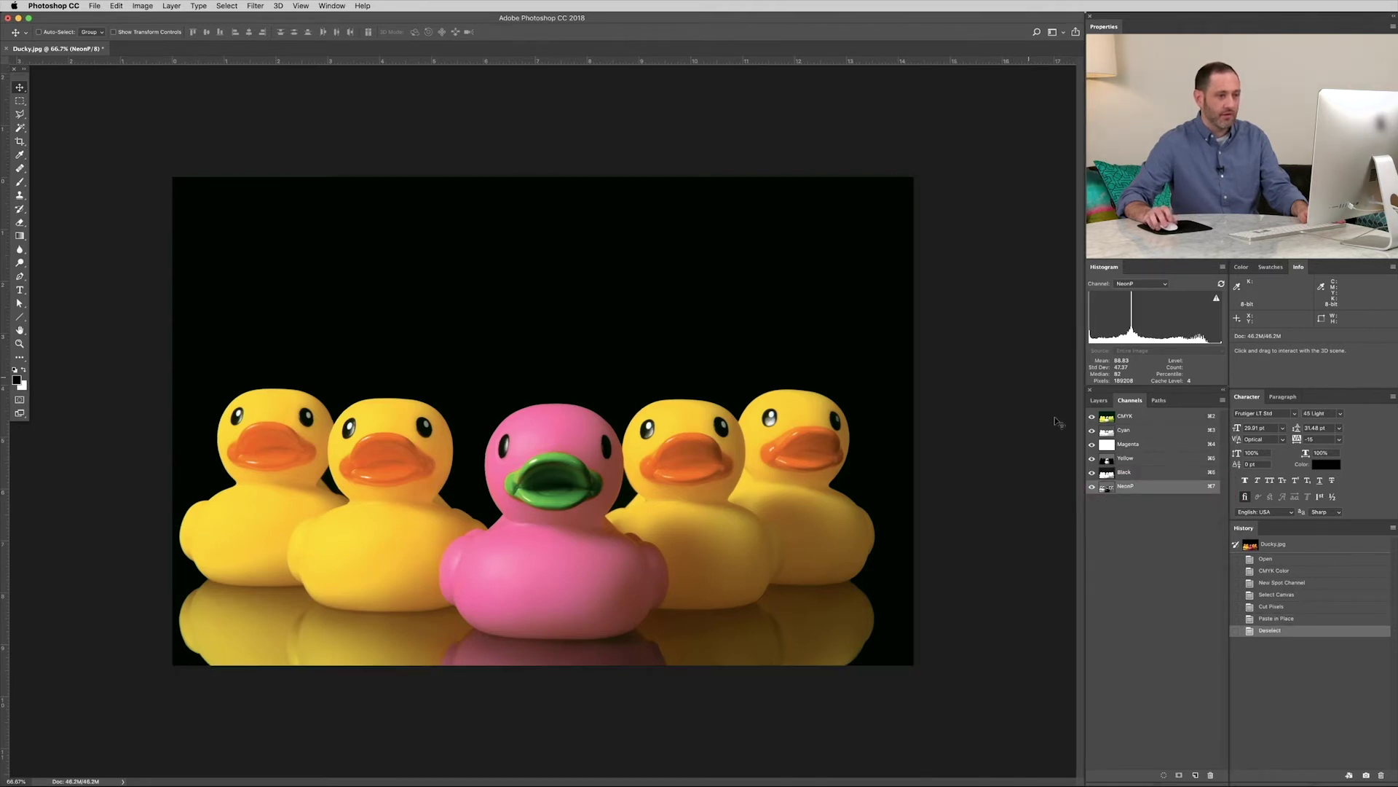
pyautogui.click(1092, 416)
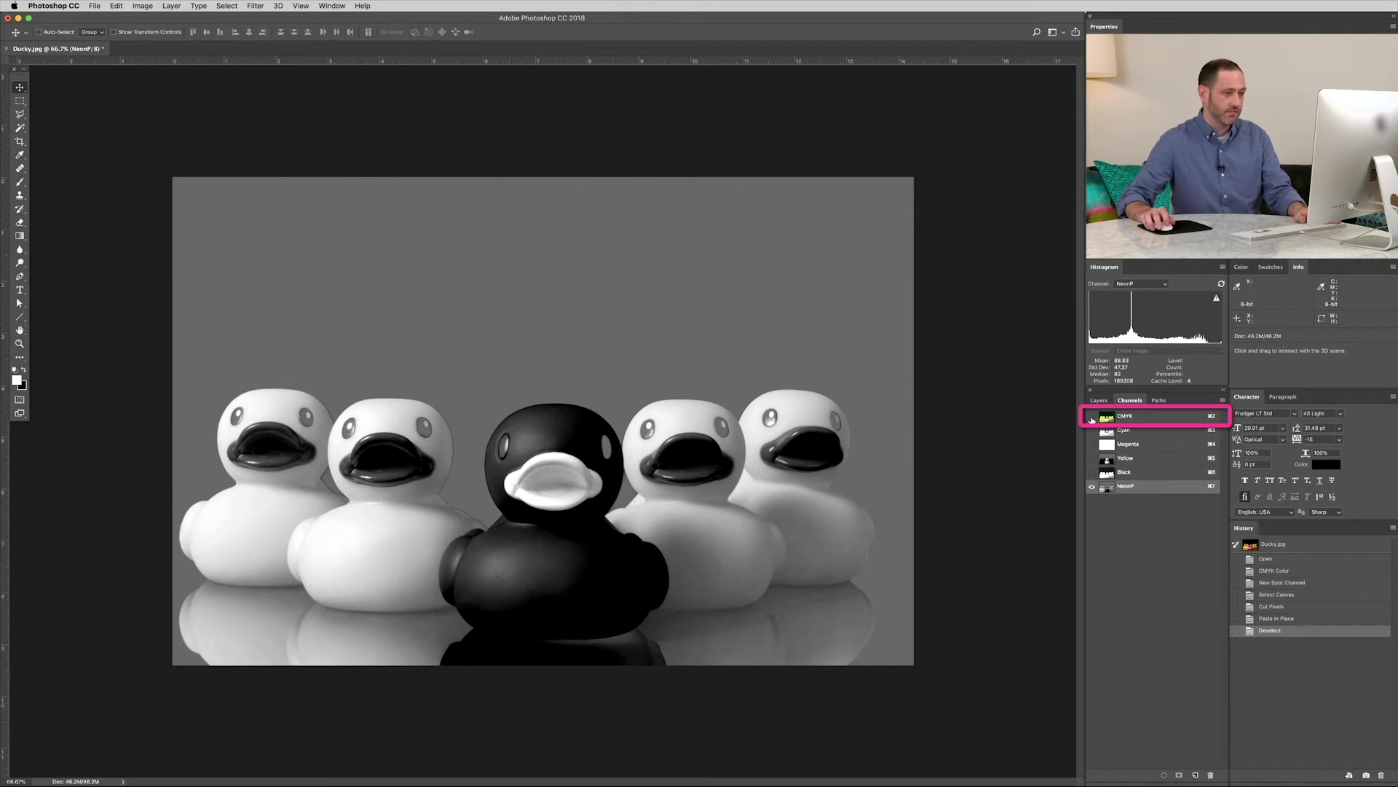
pyautogui.click(1092, 417)
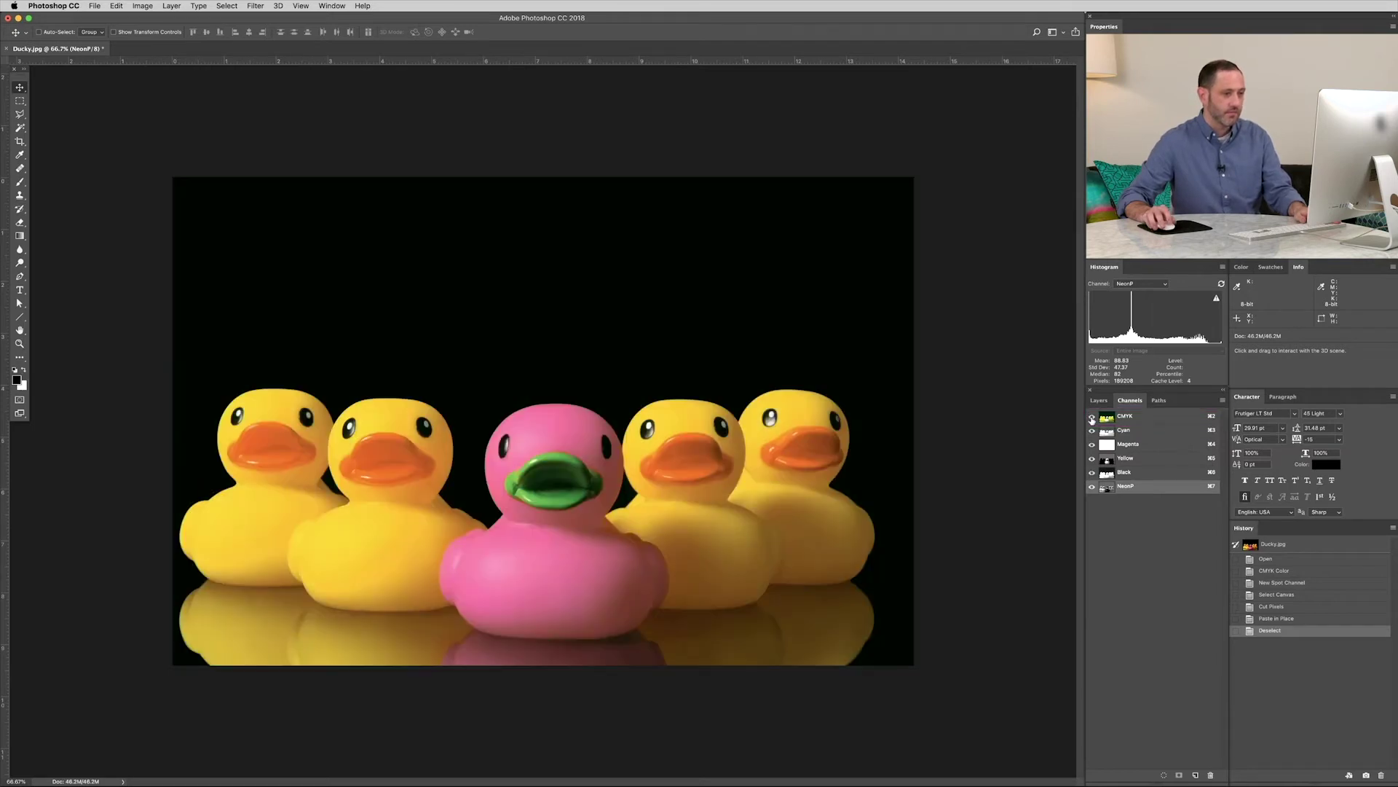
# Save the image as 'Ducky - NeonP.psd' in Photoshop format with Spot Colors included.
pyautogui.press('super+shift+s')
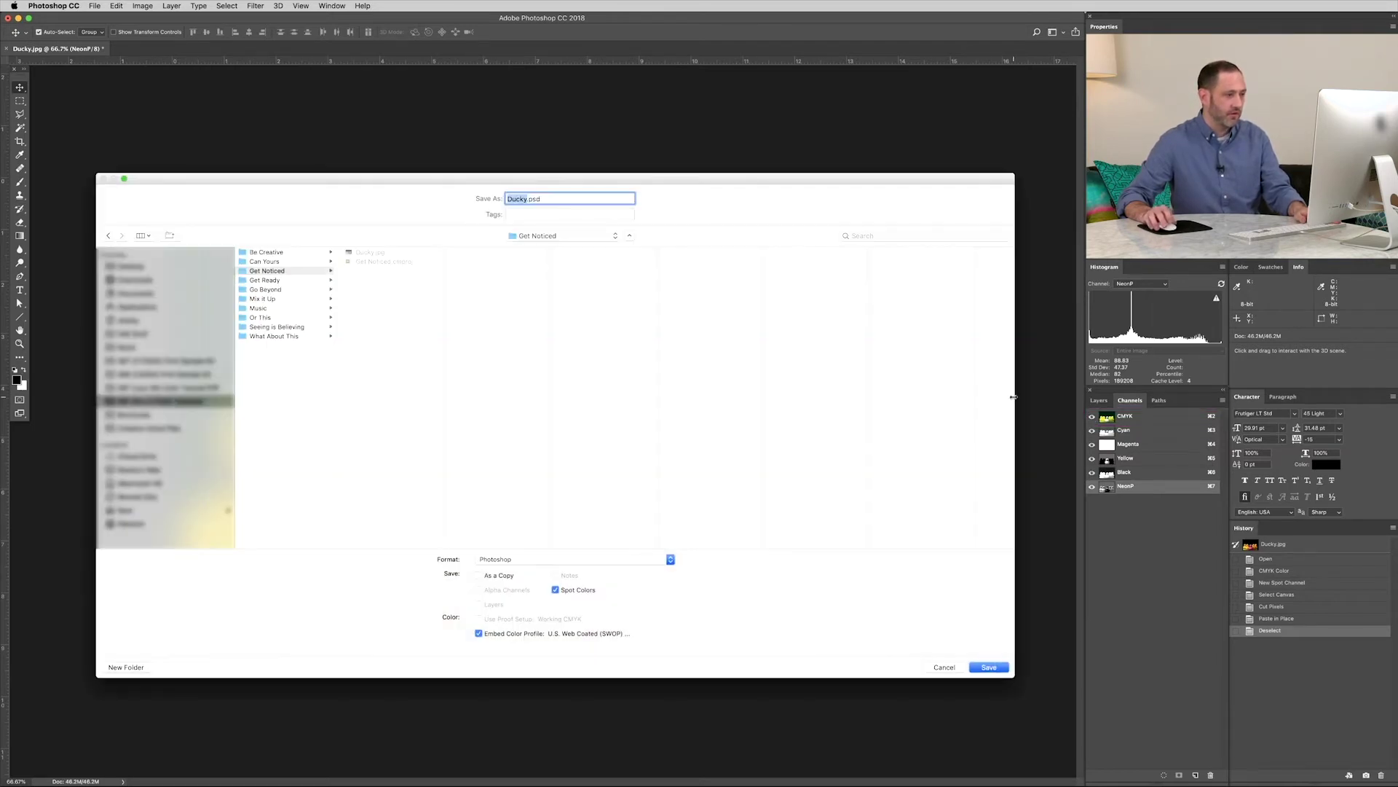
pyautogui.press('Right')
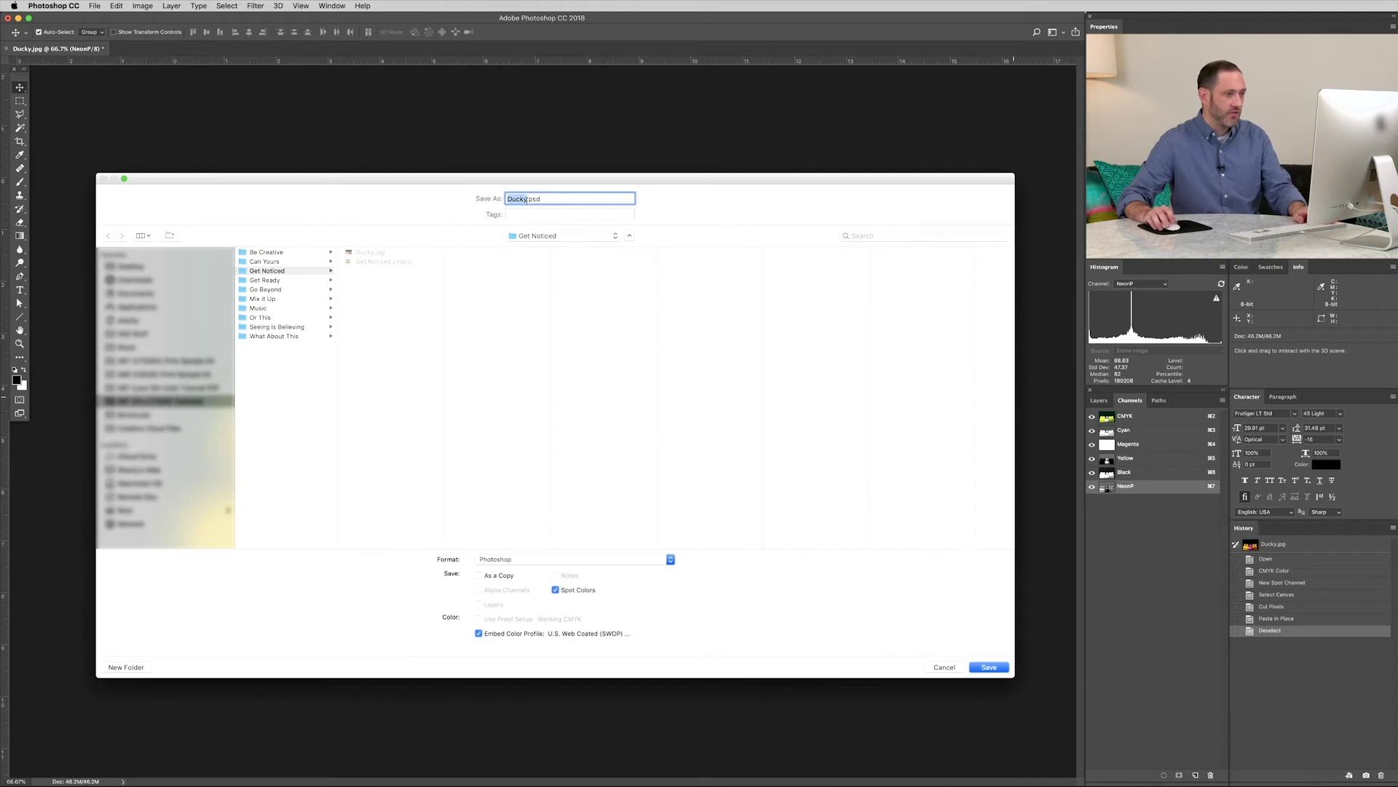
pyautogui.write('- NeonP')
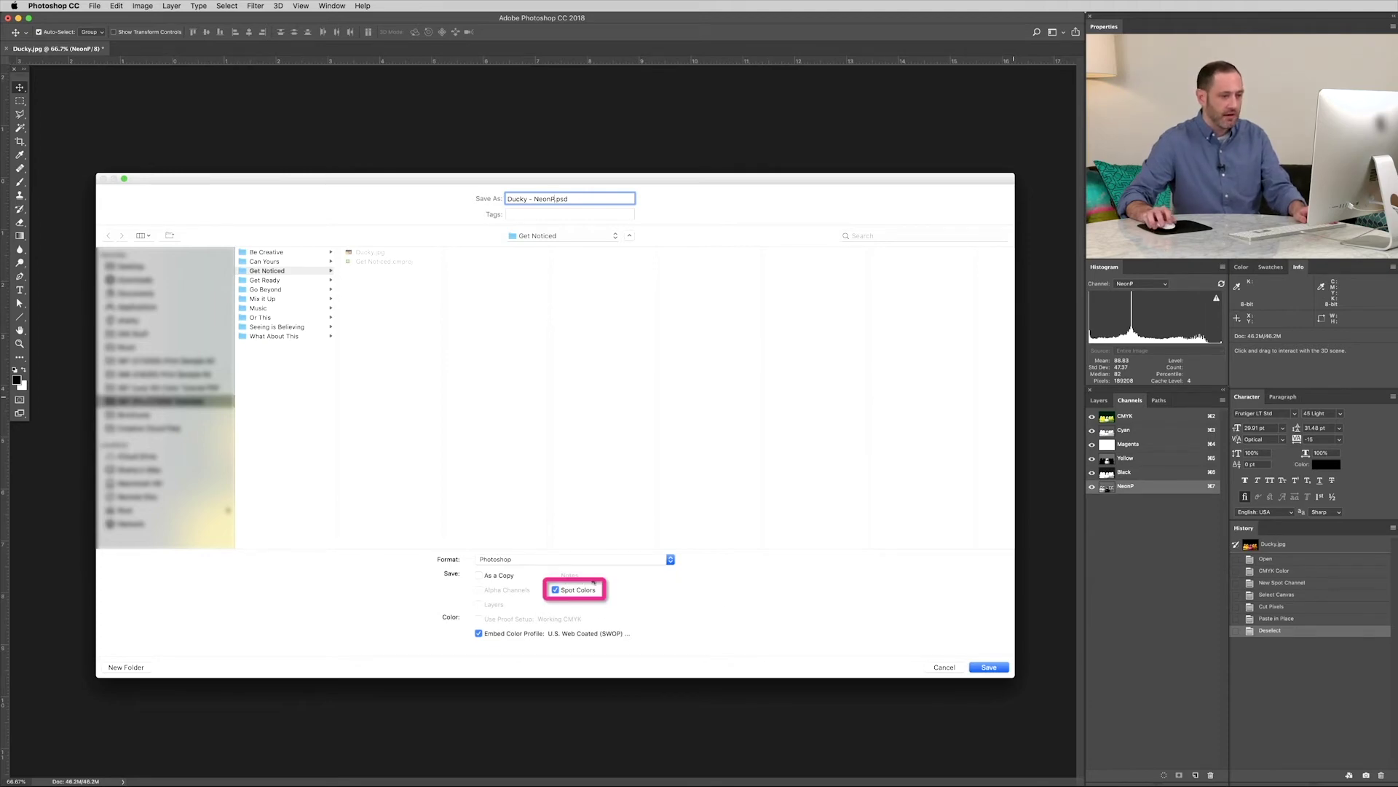
pyautogui.click(990, 668)
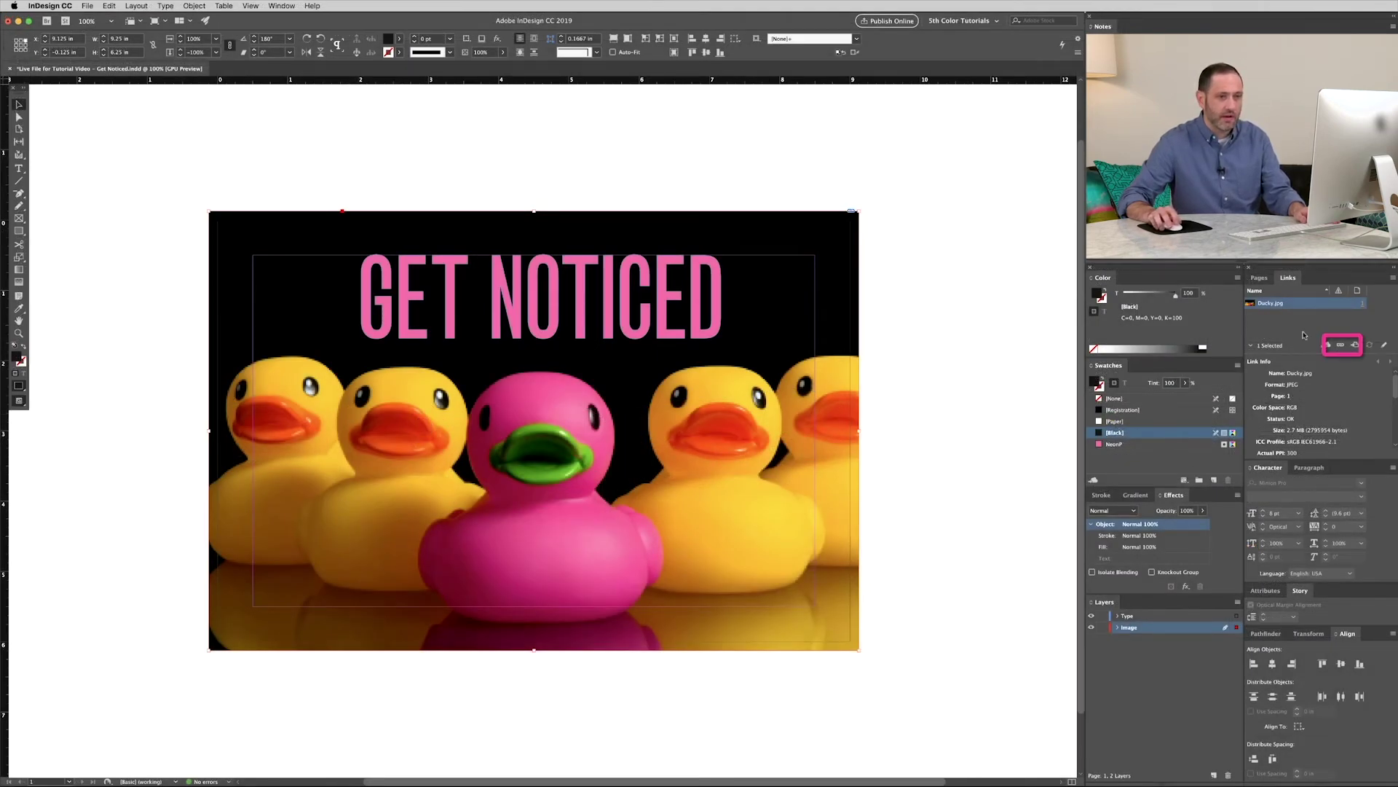
# Relink the duck image frame to Ducky - NeonP.psd from the Links panel.
pyautogui.click(1341, 346)
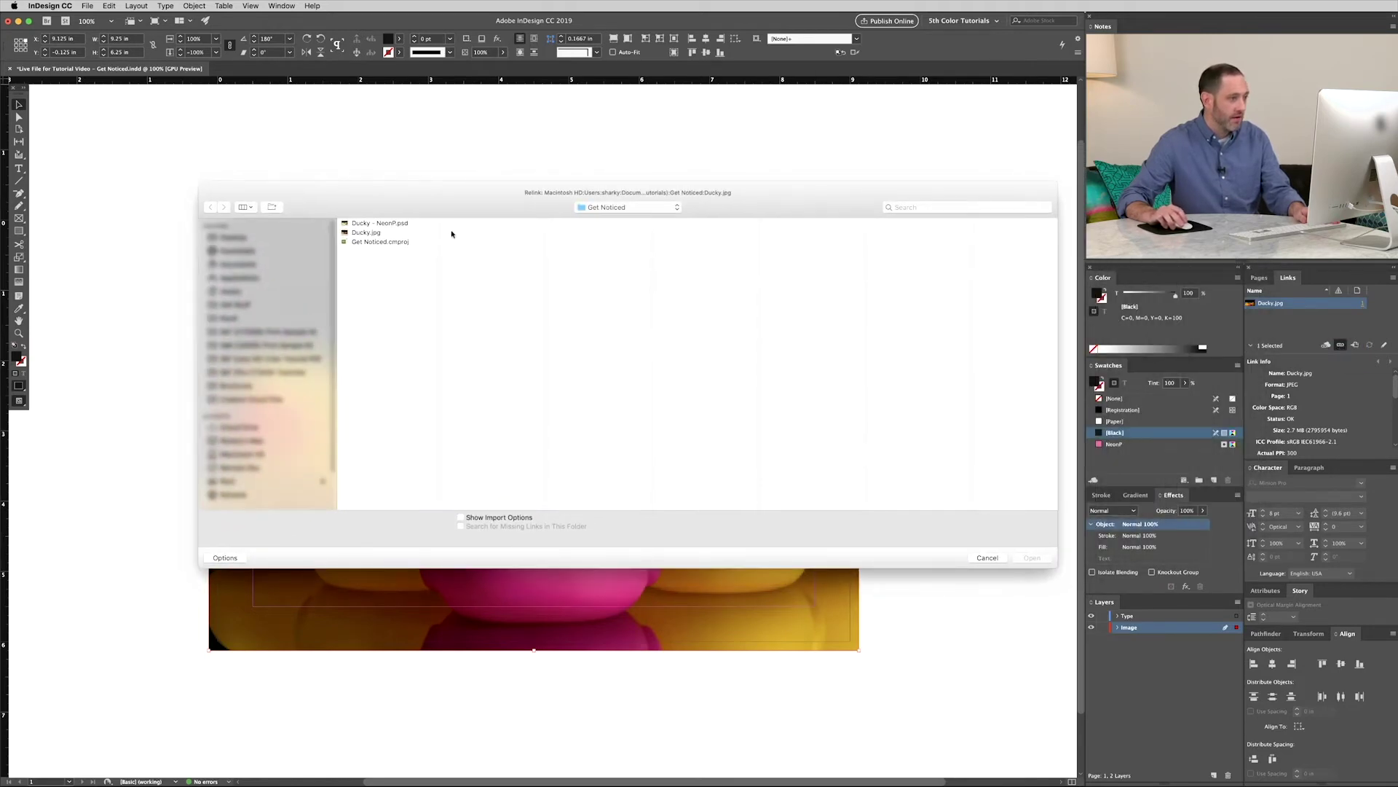
pyautogui.click(380, 223)
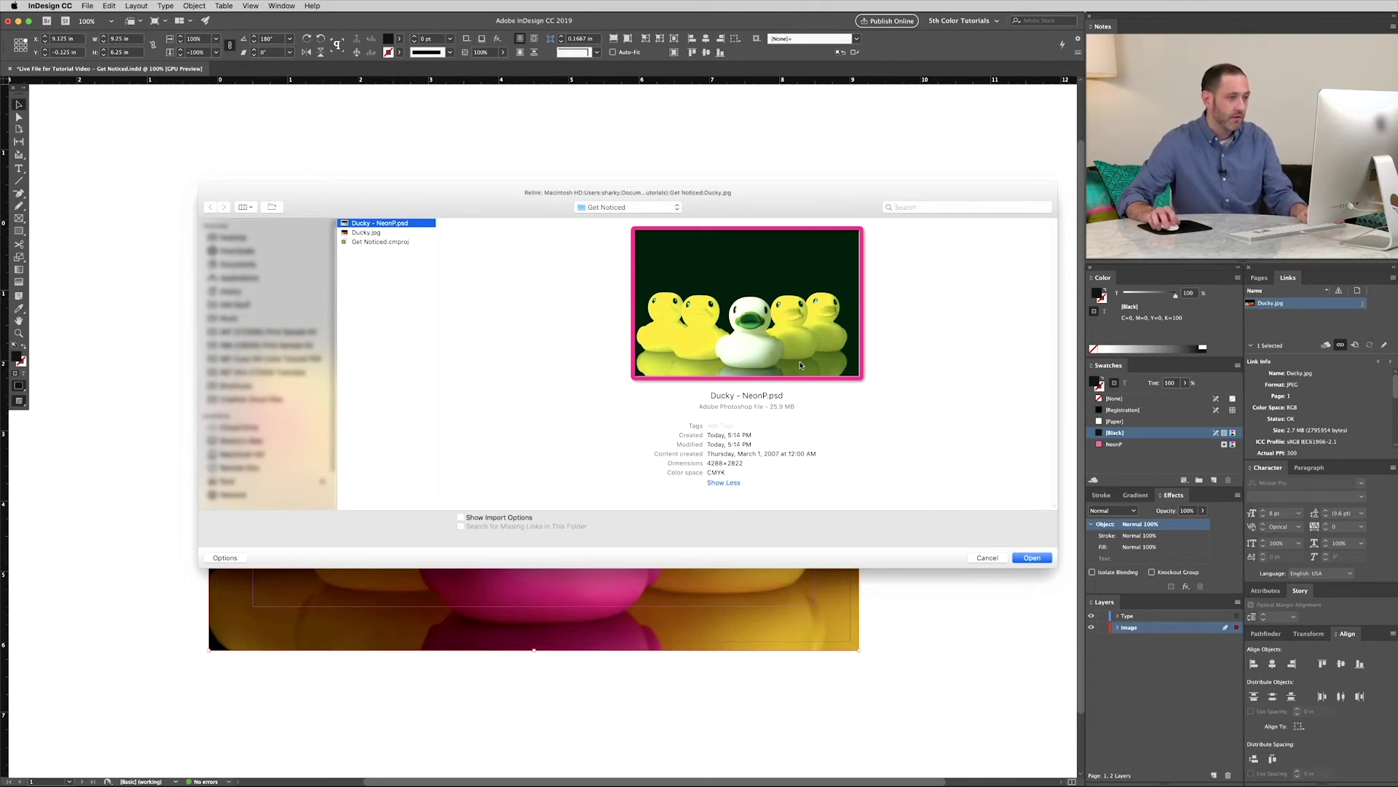
pyautogui.click(1044, 560)
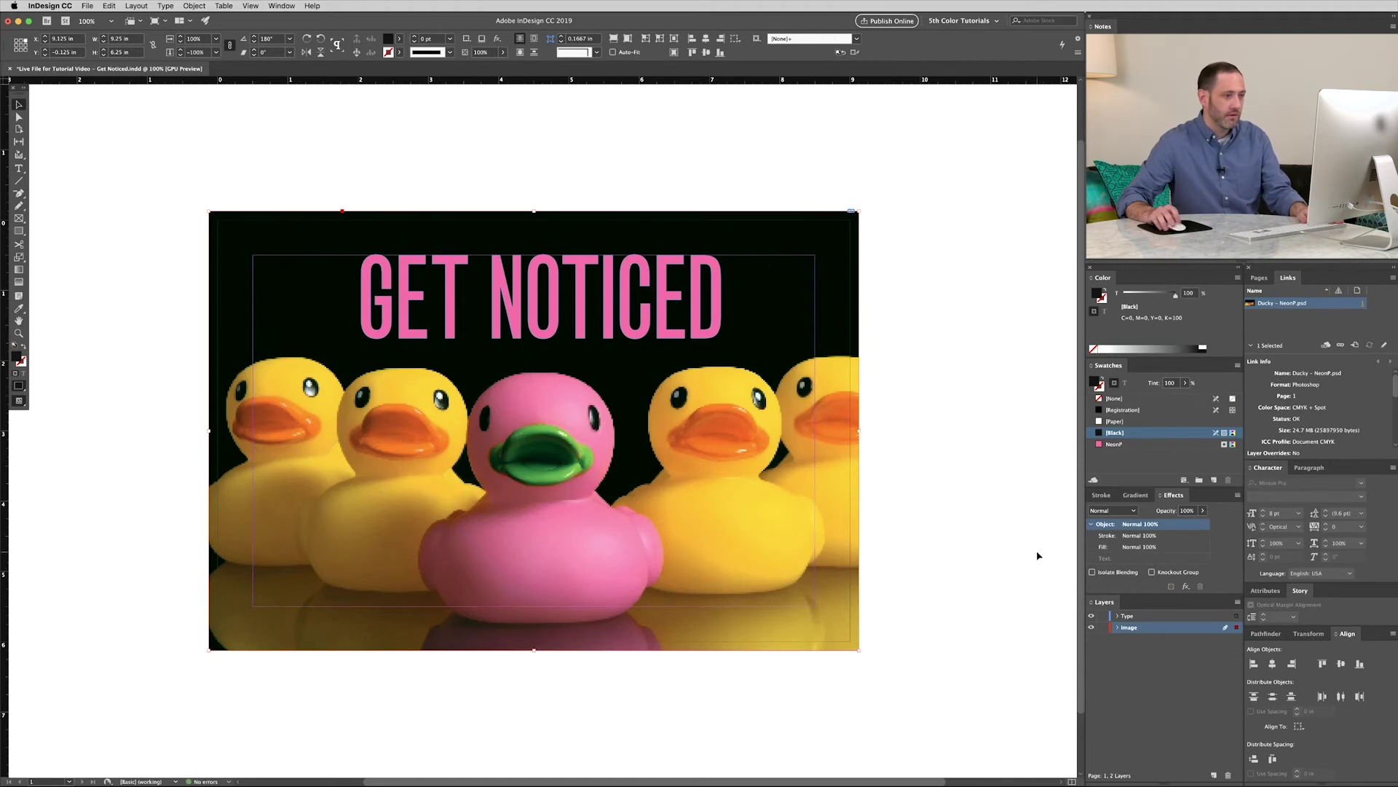
# Deselect the image frame and start a File > Export of the layout.
pyautogui.click(980, 526)
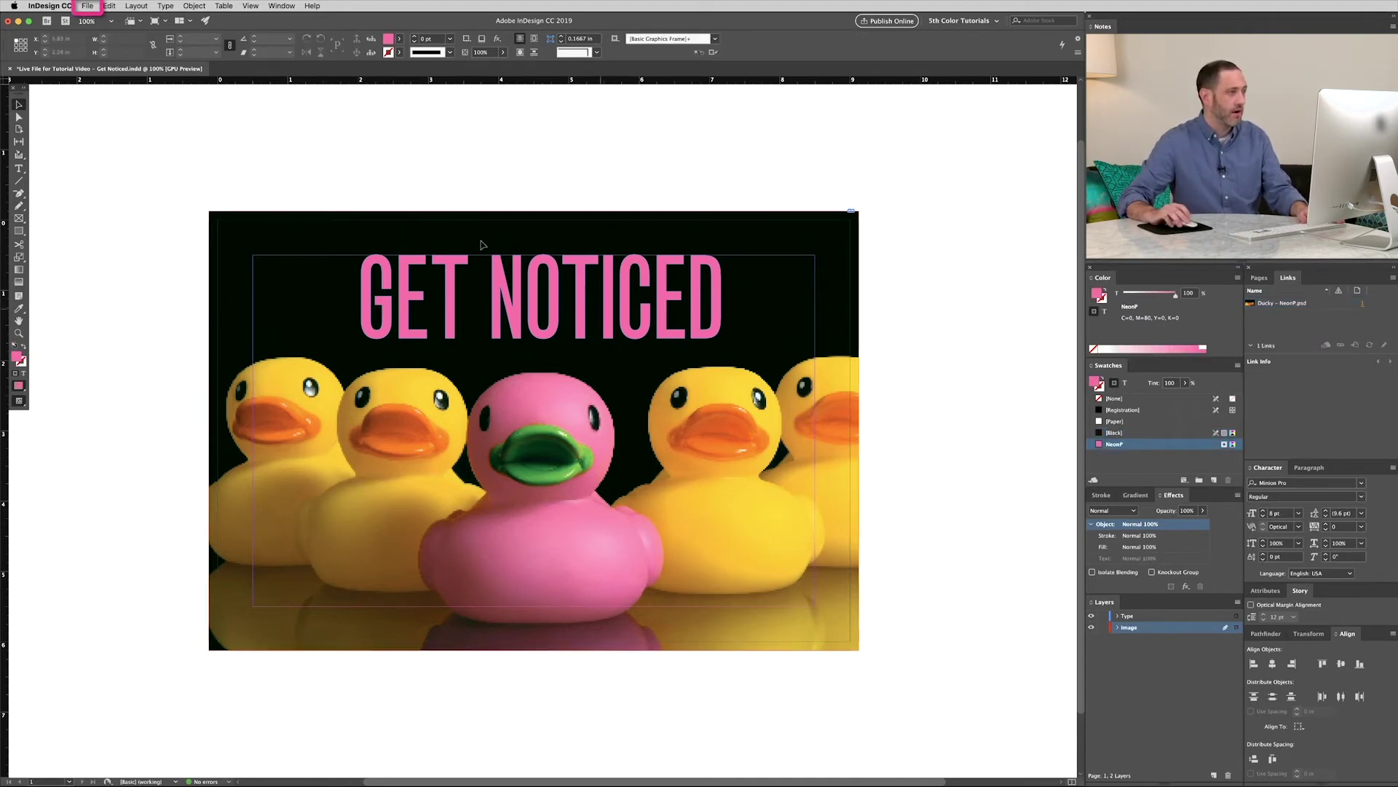
pyautogui.click(88, 5)
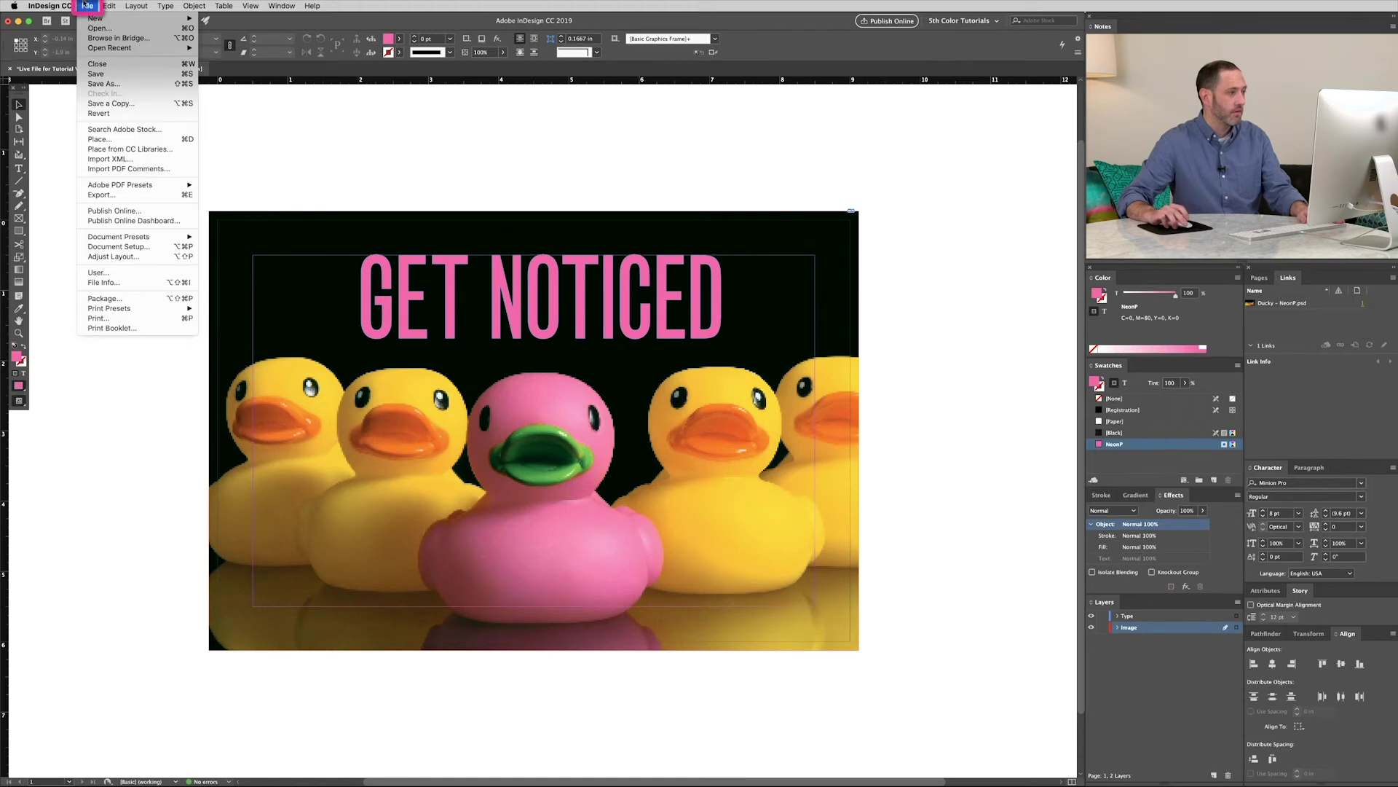
pyautogui.click(151, 194)
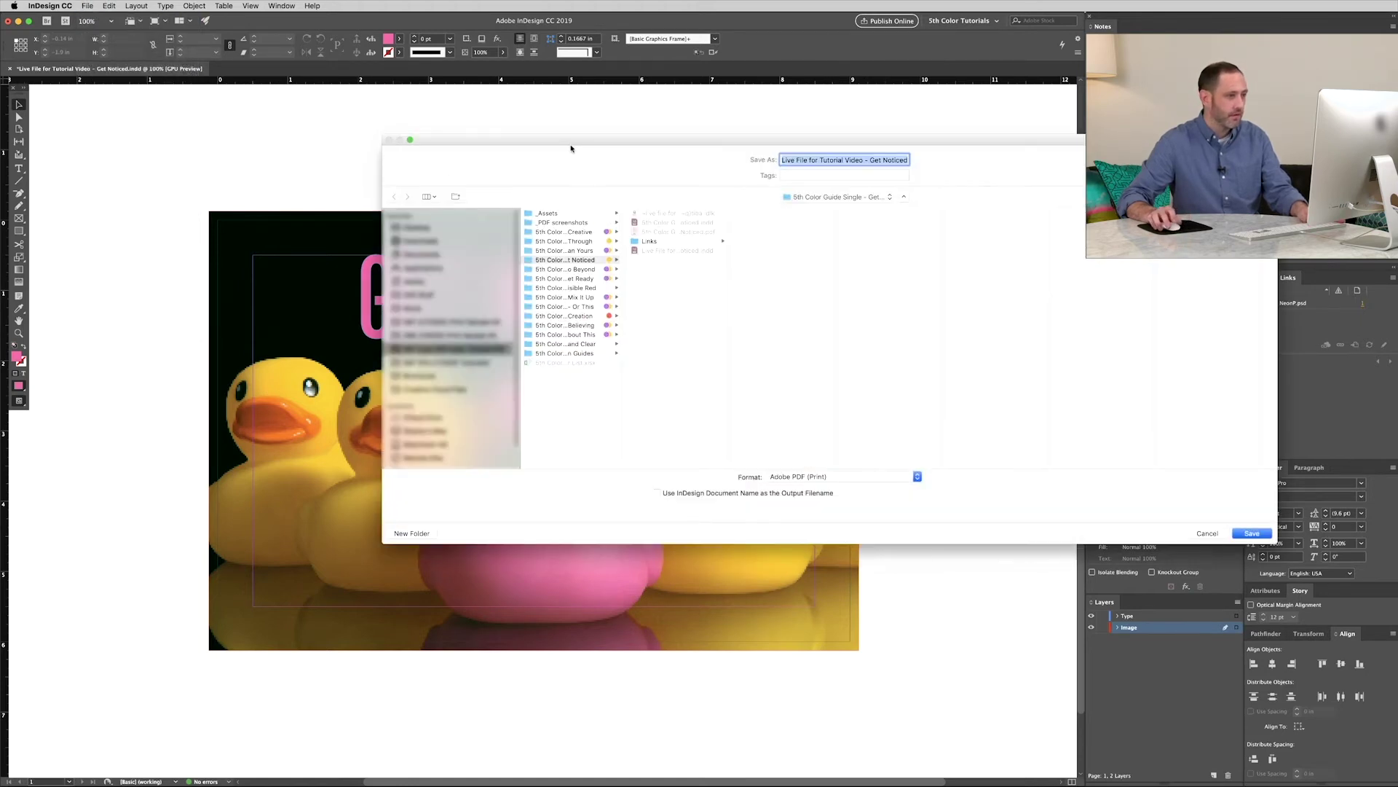
# Rename the export to 'Get Noticed - NeonP.pdf' as Adobe PDF (Print) and save.
pyautogui.moveTo(356, 201); pyautogui.dragTo(312, 206)
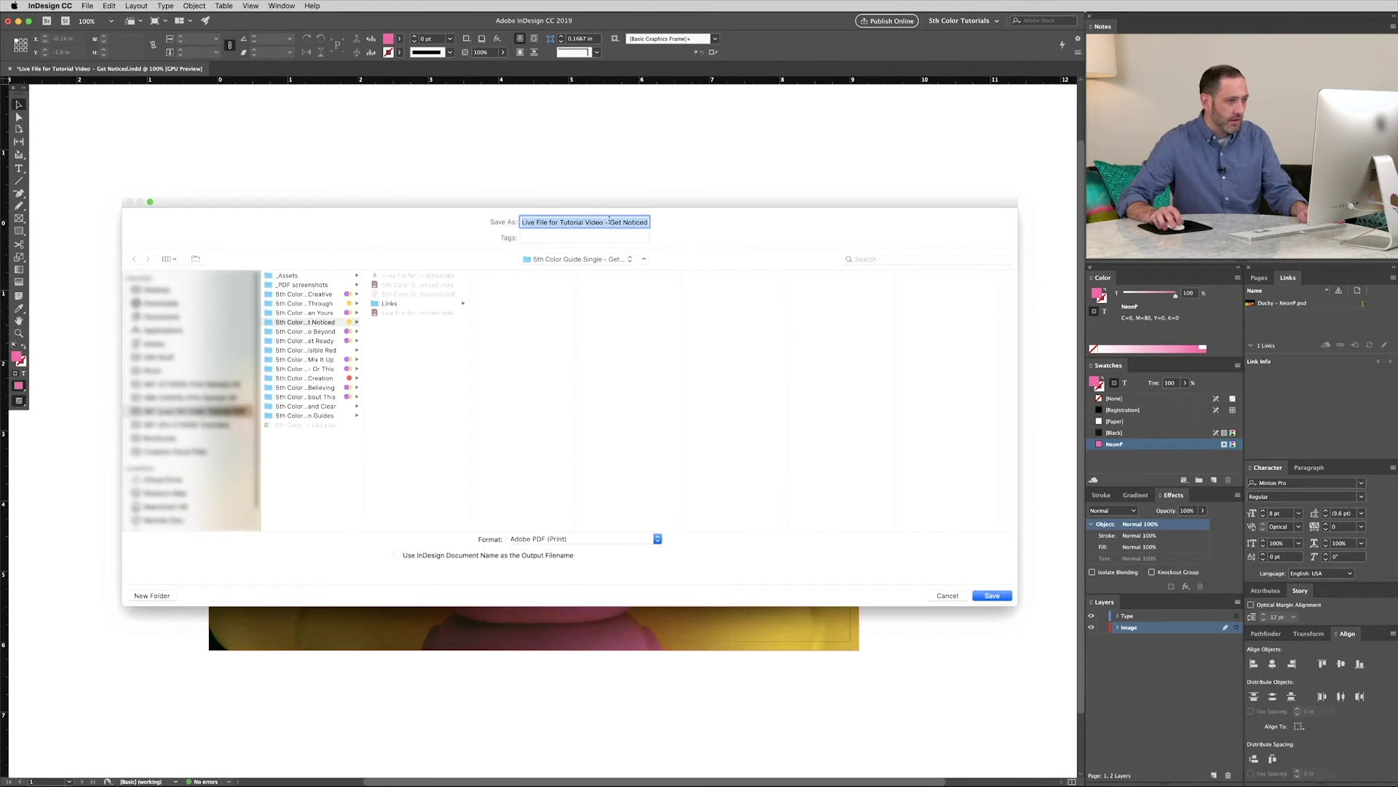
pyautogui.moveTo(610, 222); pyautogui.dragTo(492, 216)
pyautogui.press('BackSpace')
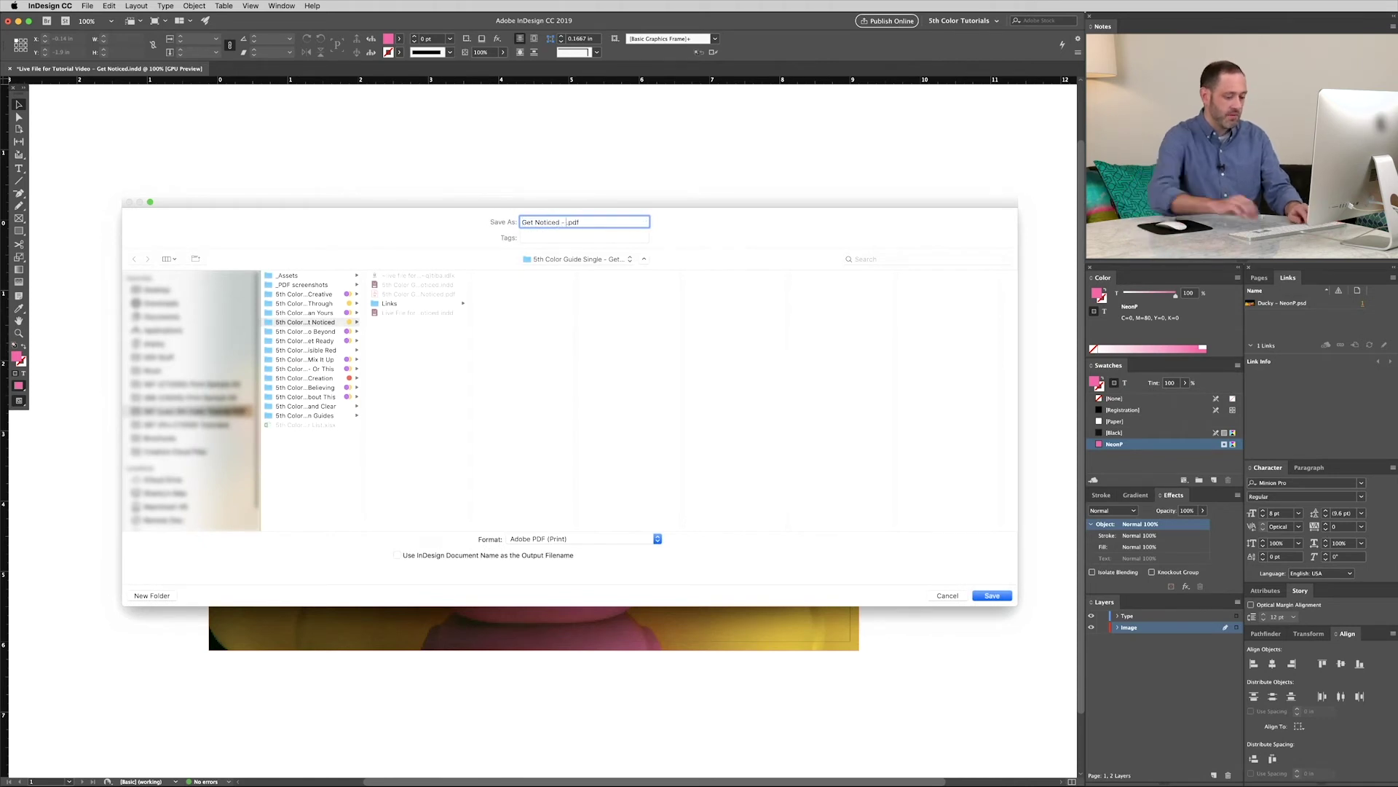
pyautogui.write('- NeonP')
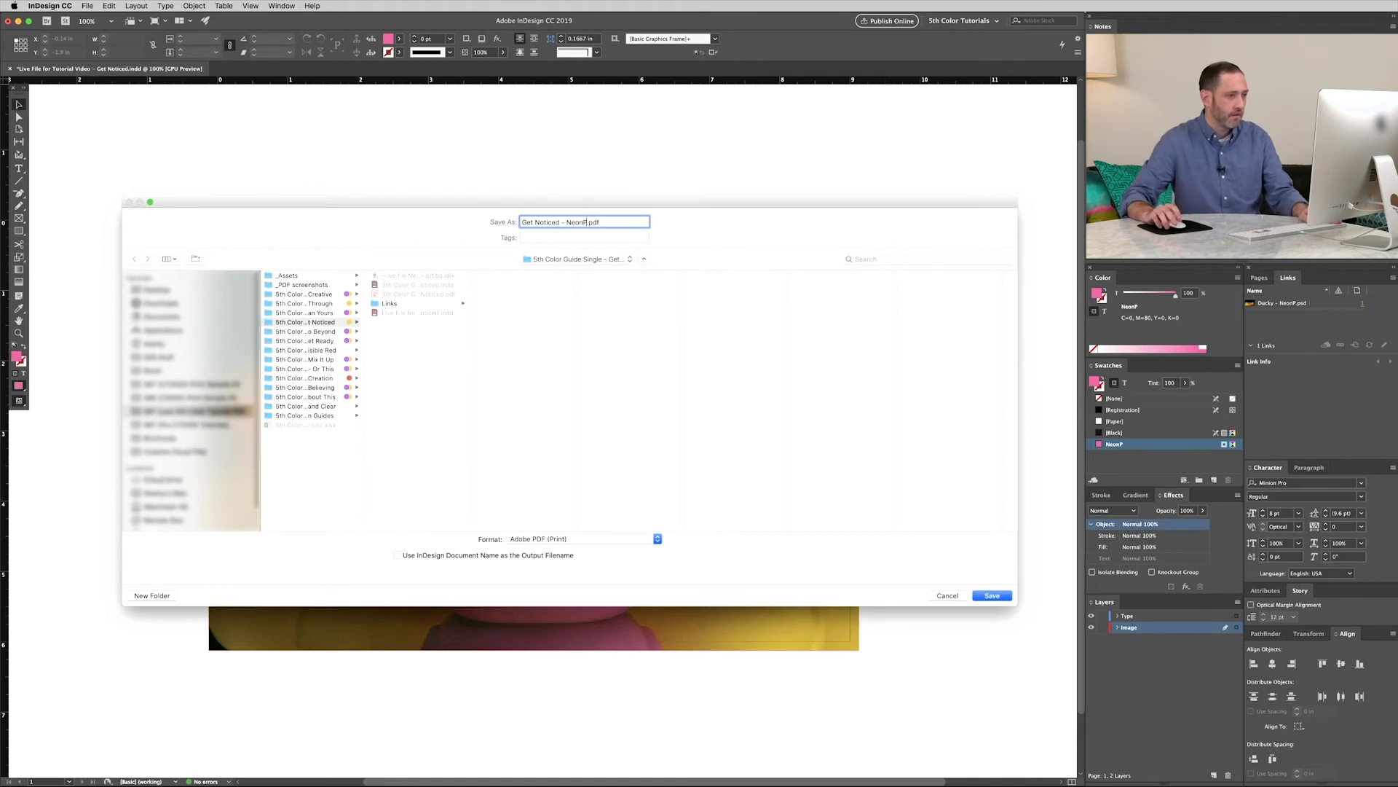
pyautogui.click(993, 595)
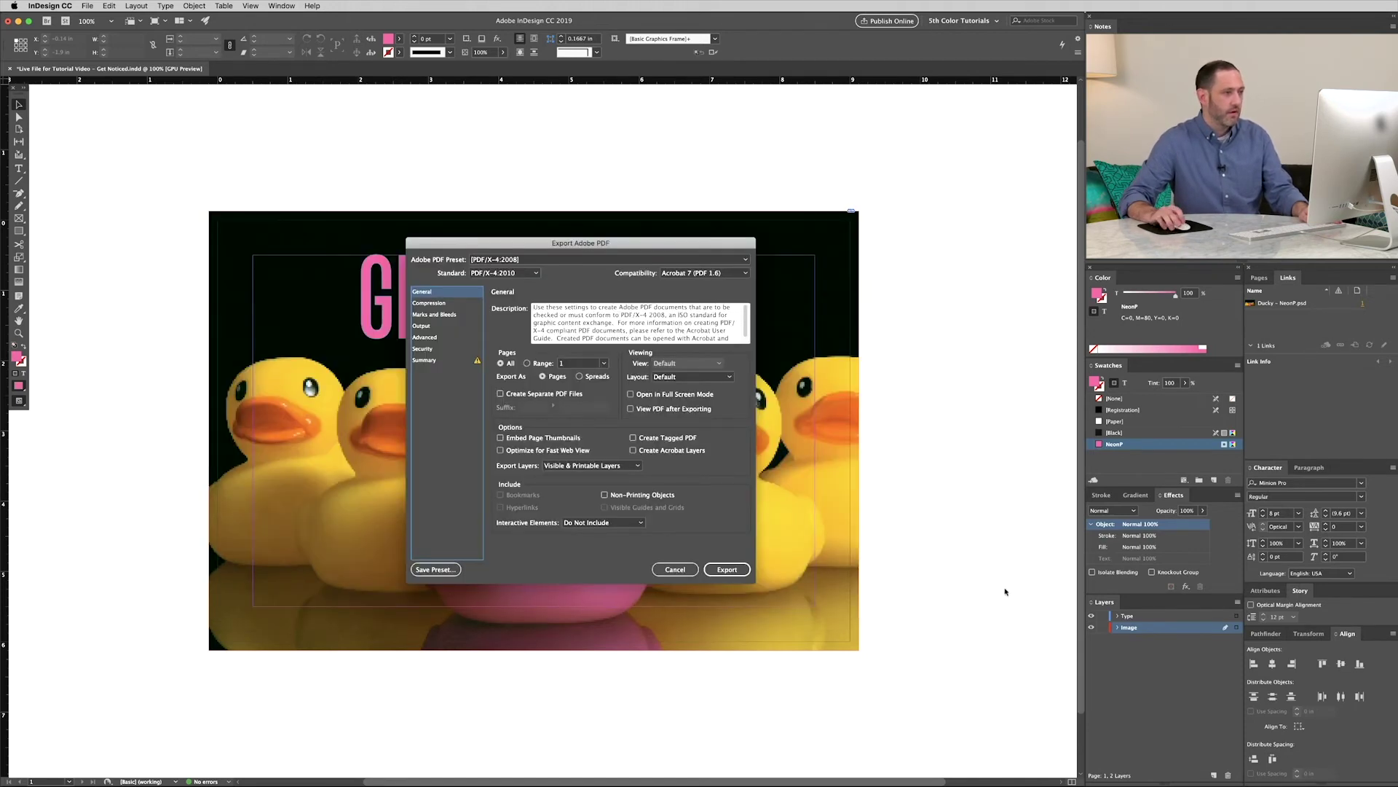
# Export with the [PDF/X-4:2008] preset, crop marks and the document's bleed settings.
pyautogui.click(504, 261)
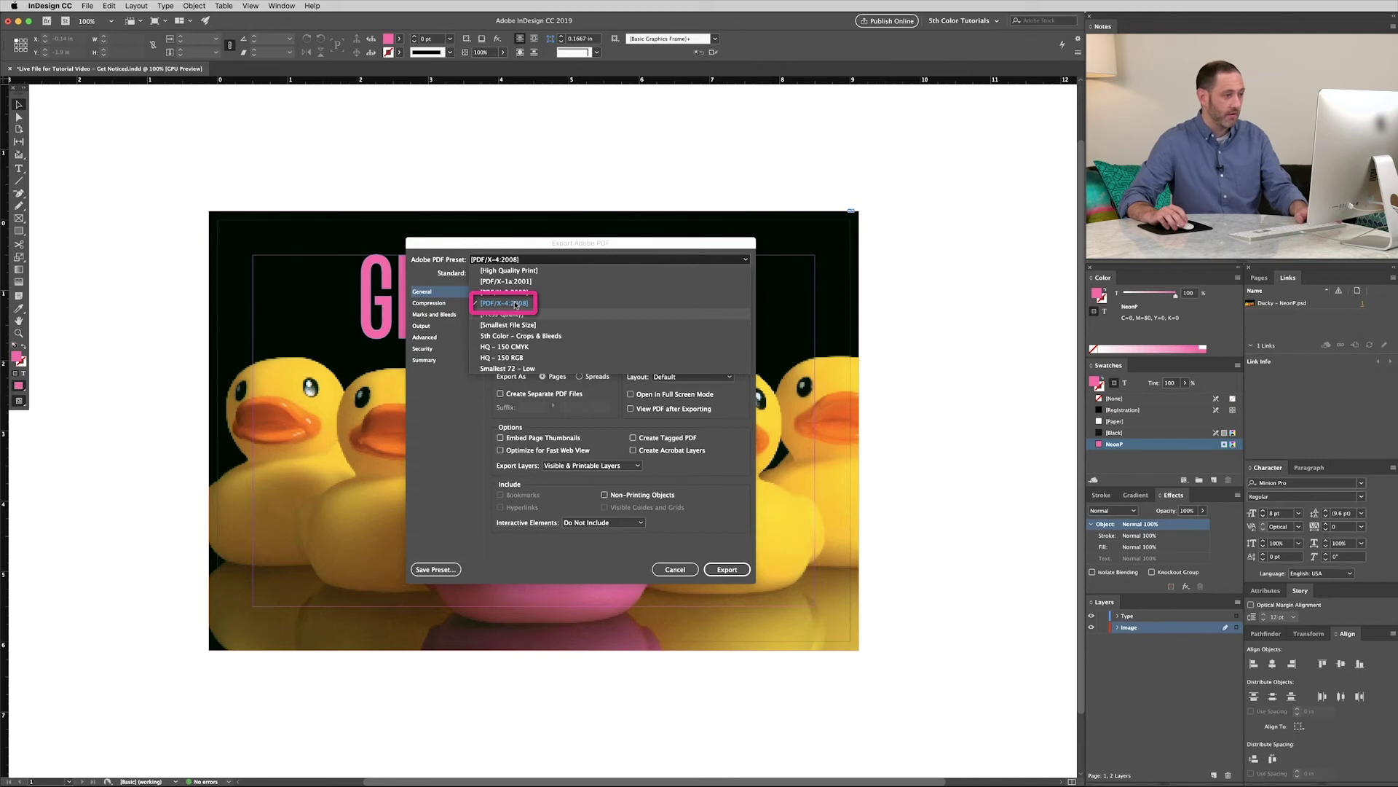
pyautogui.click(515, 304)
pyautogui.click(446, 315)
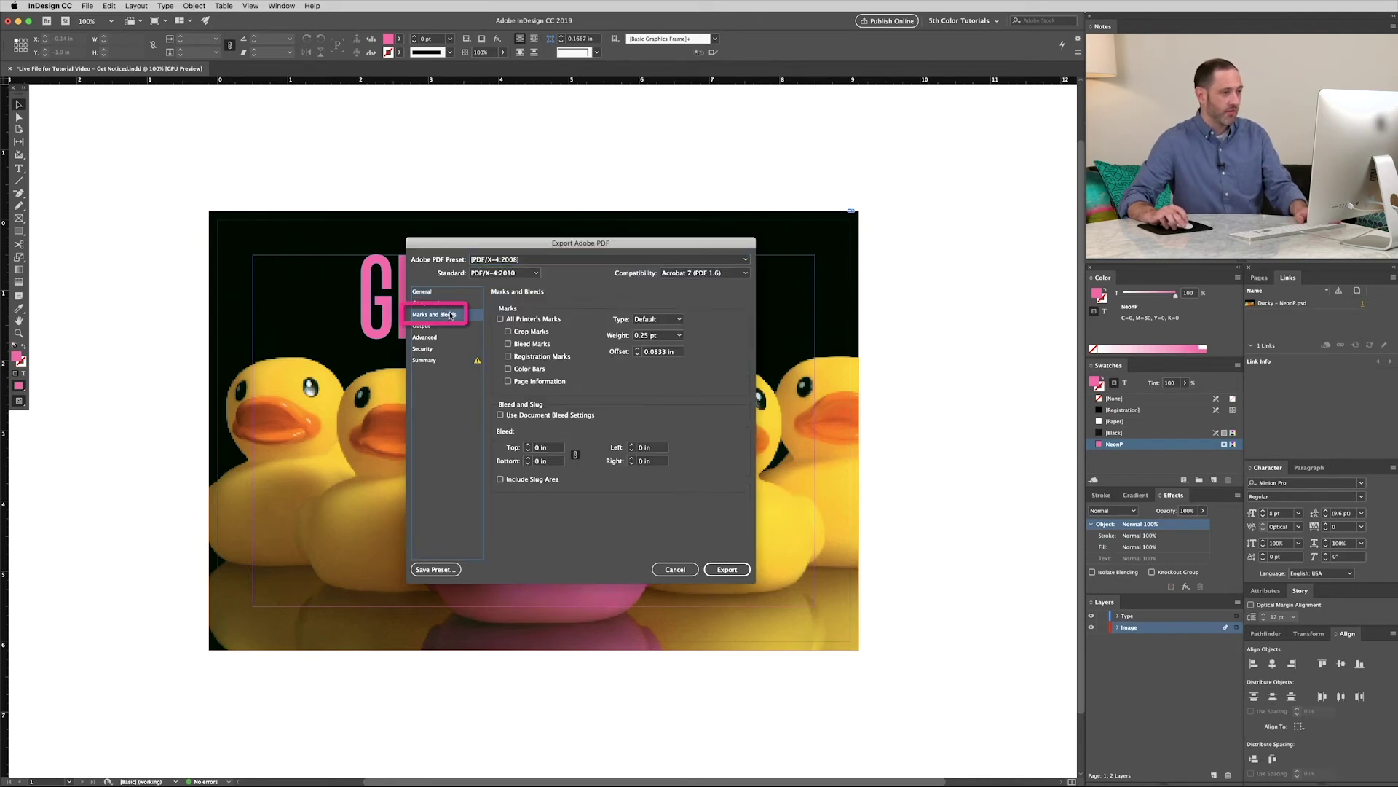
pyautogui.click(516, 332)
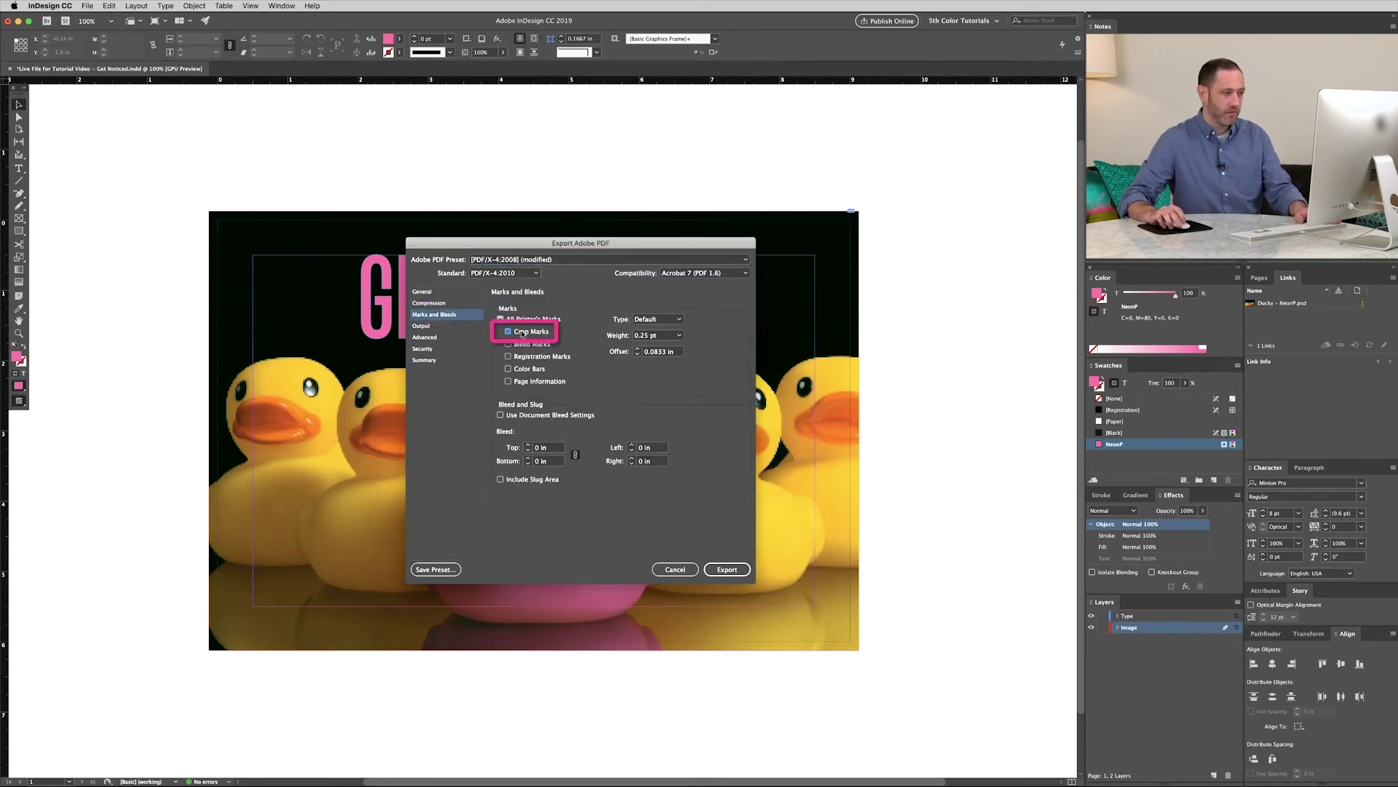
pyautogui.click(546, 416)
pyautogui.click(728, 569)
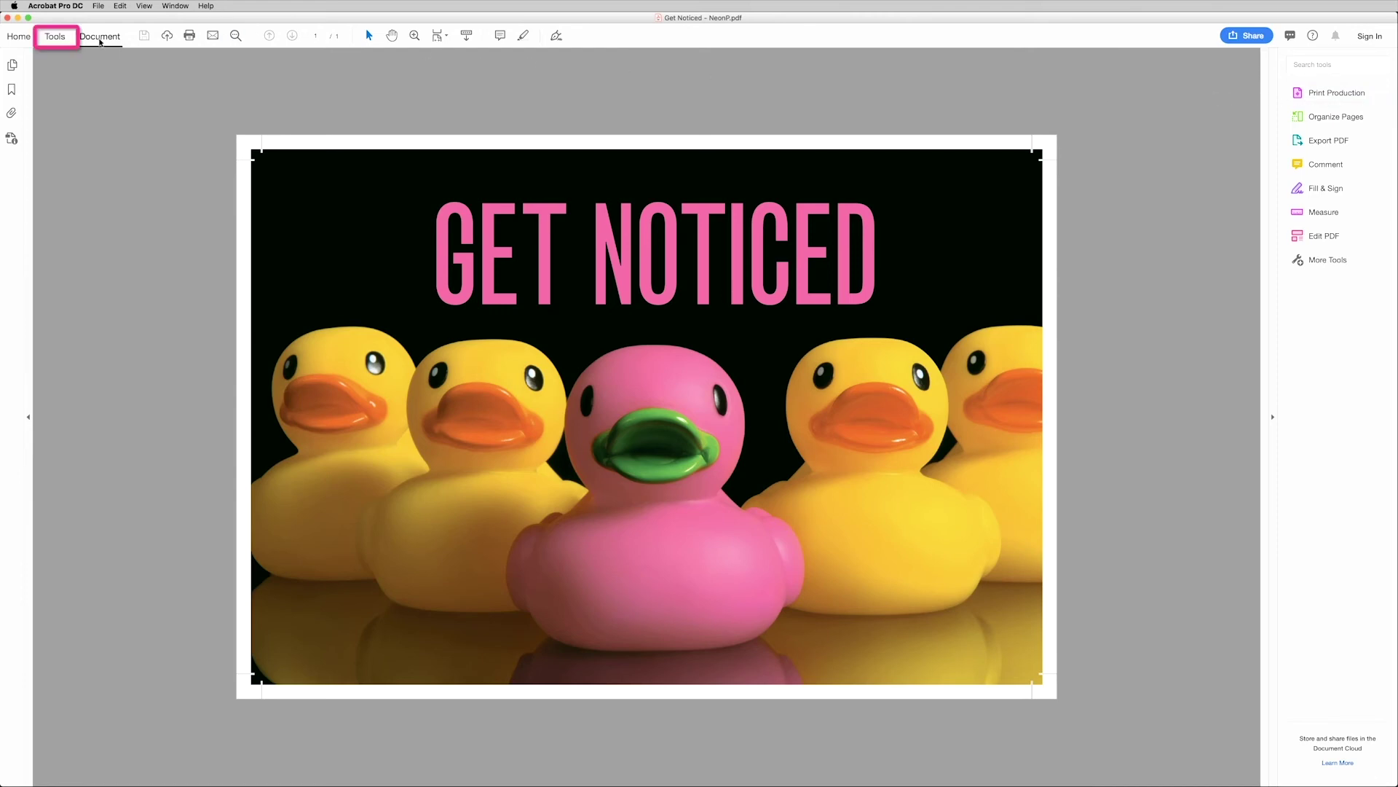
# Open Acrobat's Print Production tools and the Output Preview listing the NeonP spot plate.
pyautogui.click(54, 37)
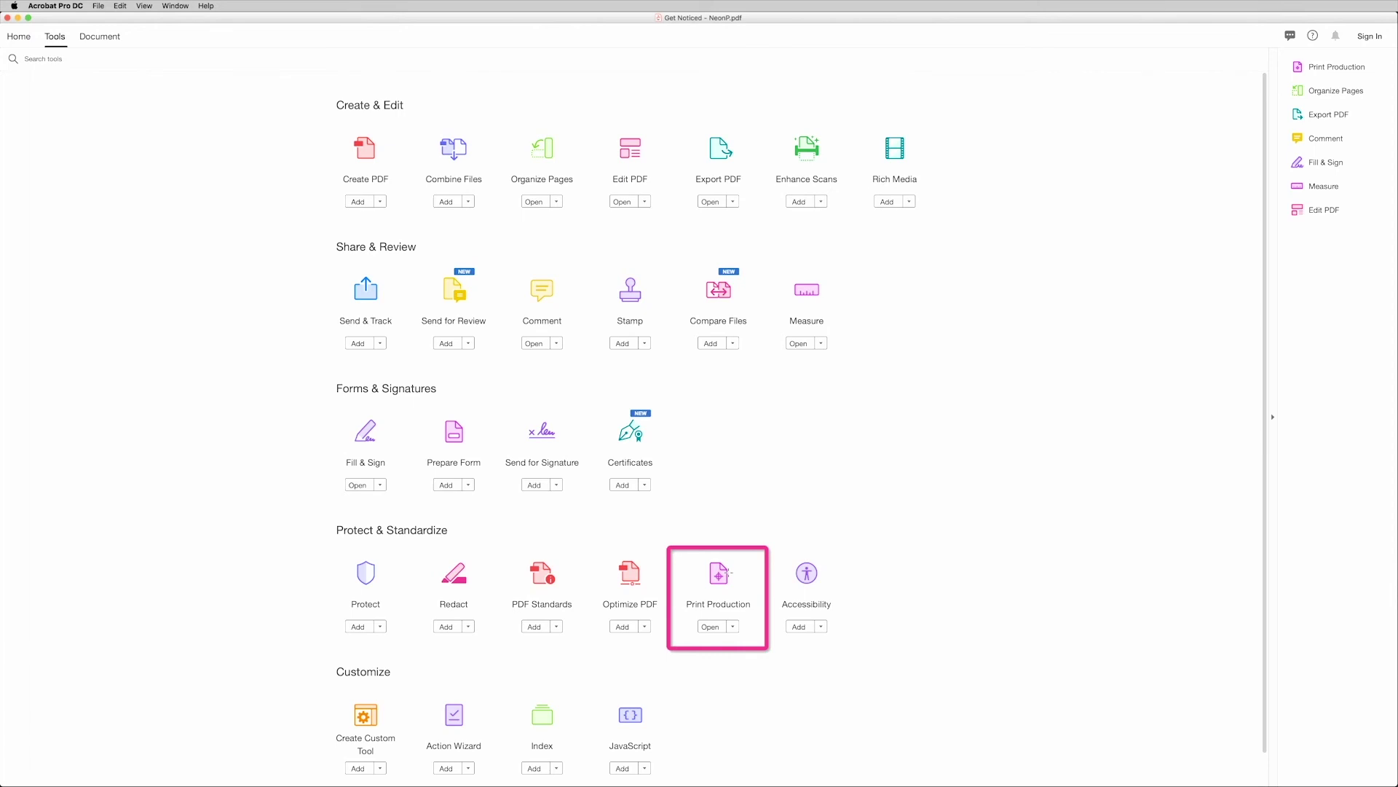
pyautogui.click(727, 573)
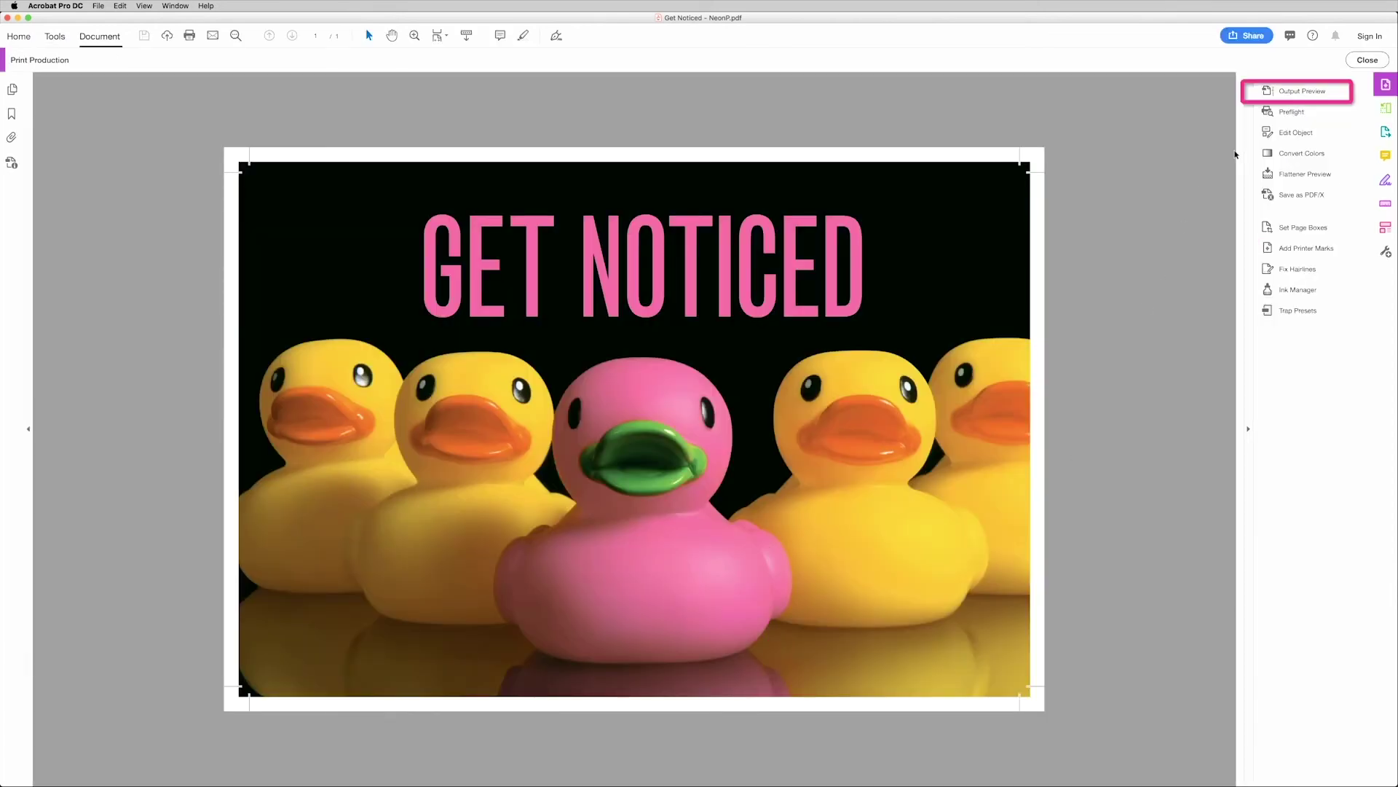
pyautogui.click(1334, 93)
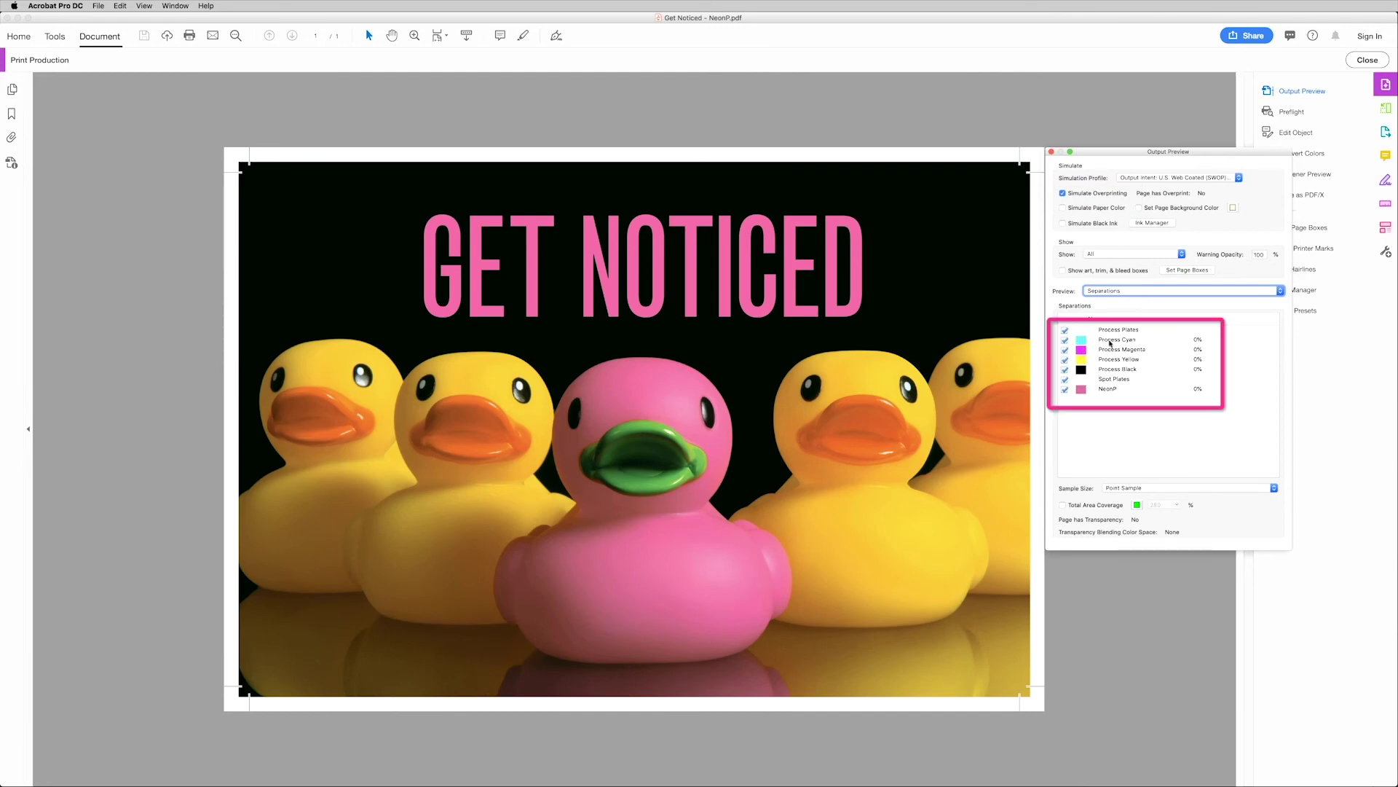
pyautogui.click(1065, 390)
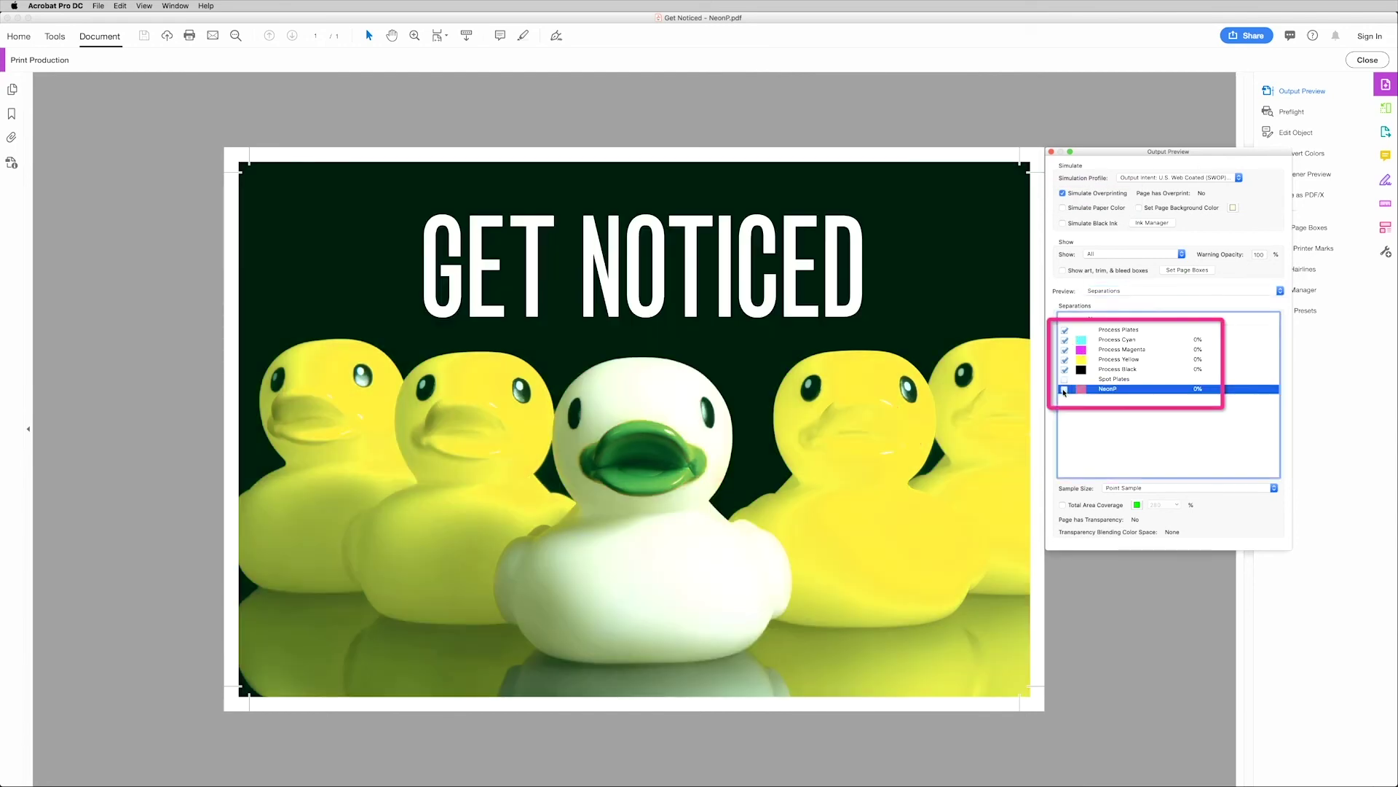
pyautogui.click(1065, 390)
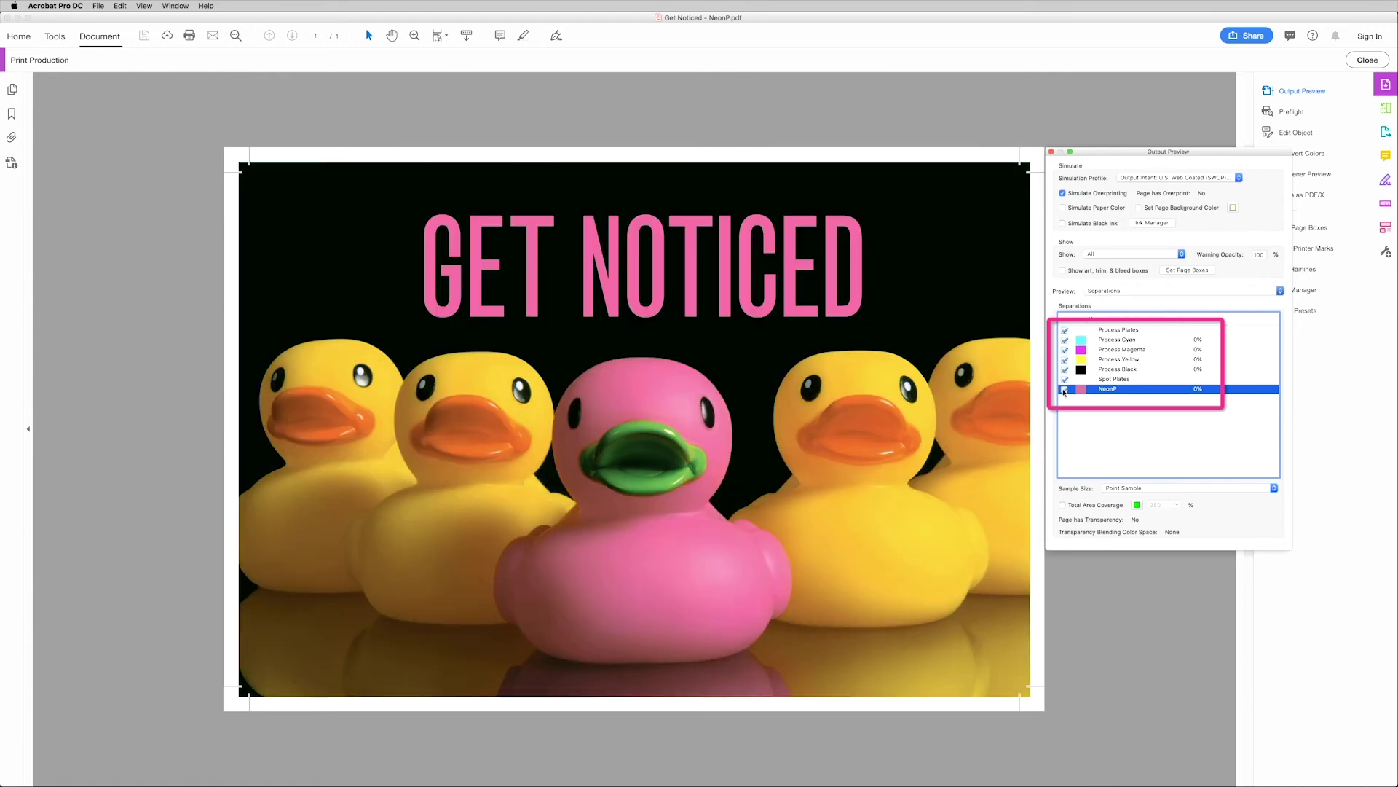
pyautogui.click(1065, 389)
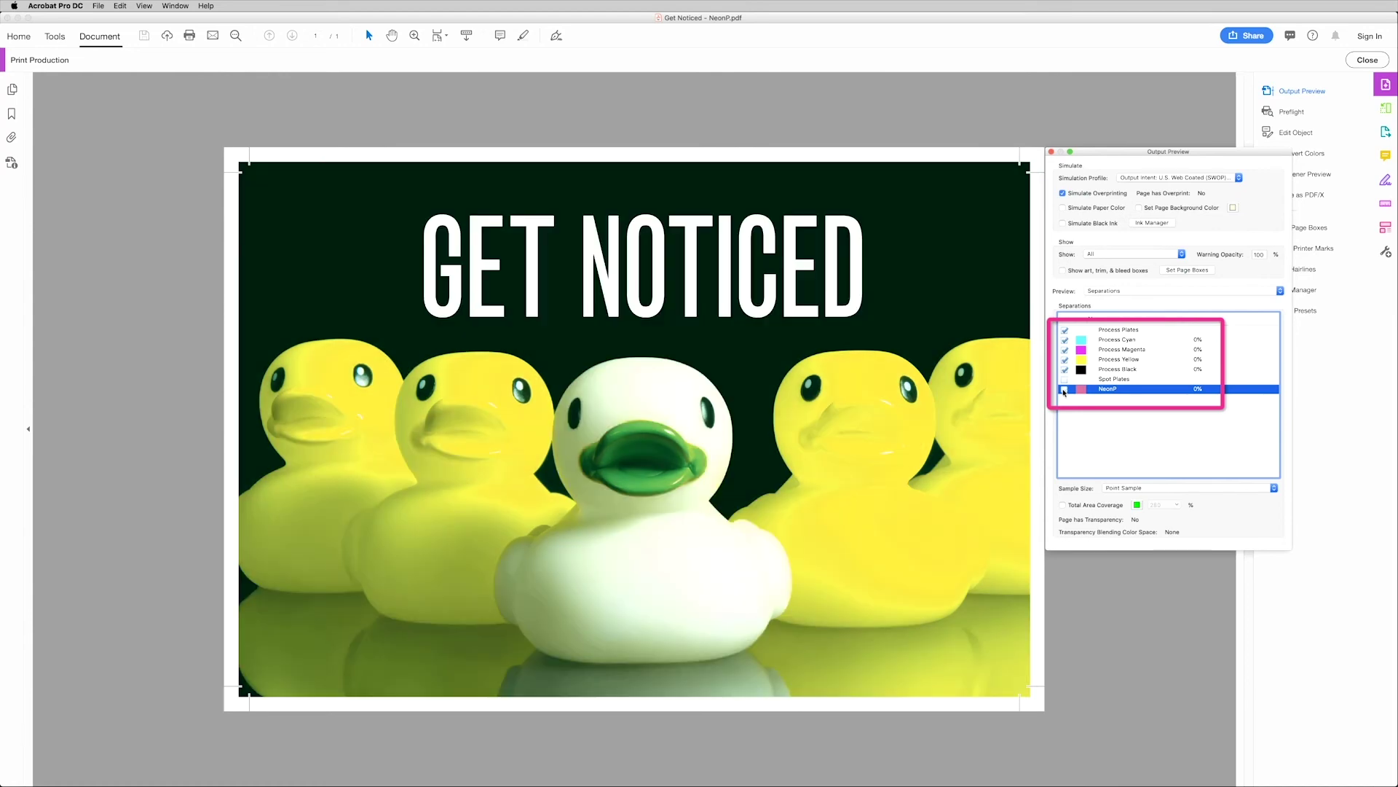
pyautogui.click(1065, 389)
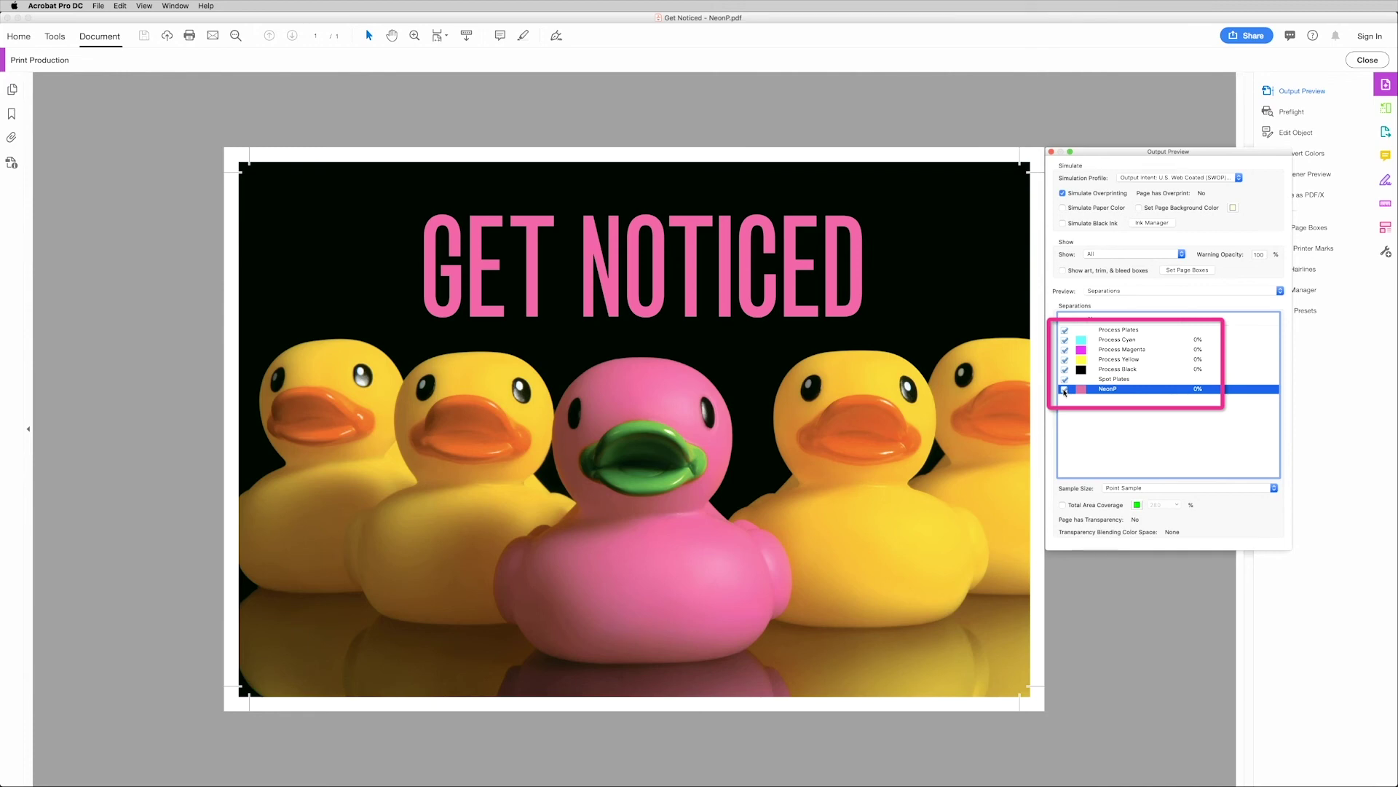
pyautogui.moveTo(859, 295)
pyautogui.click(1064, 330)
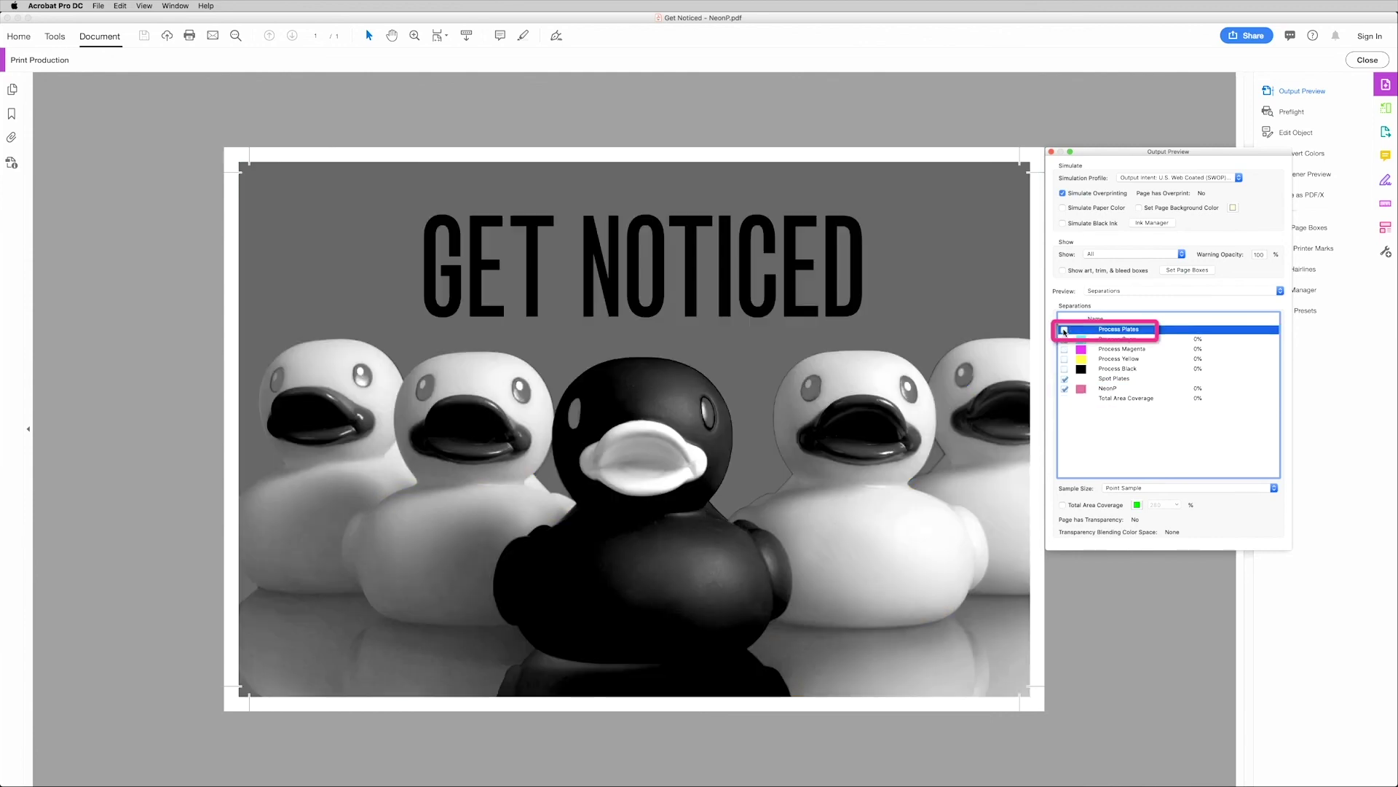
pyautogui.click(1064, 330)
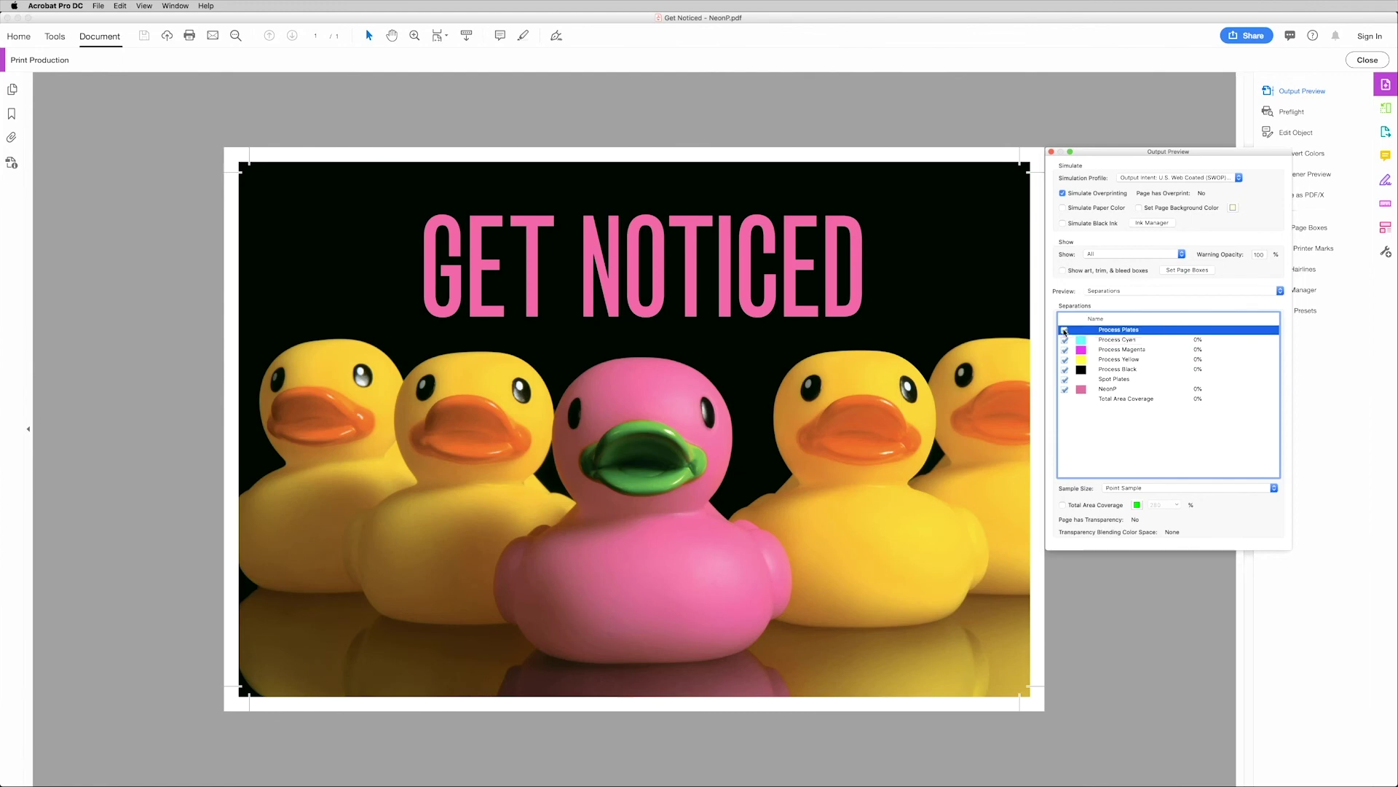
pyautogui.click(1051, 152)
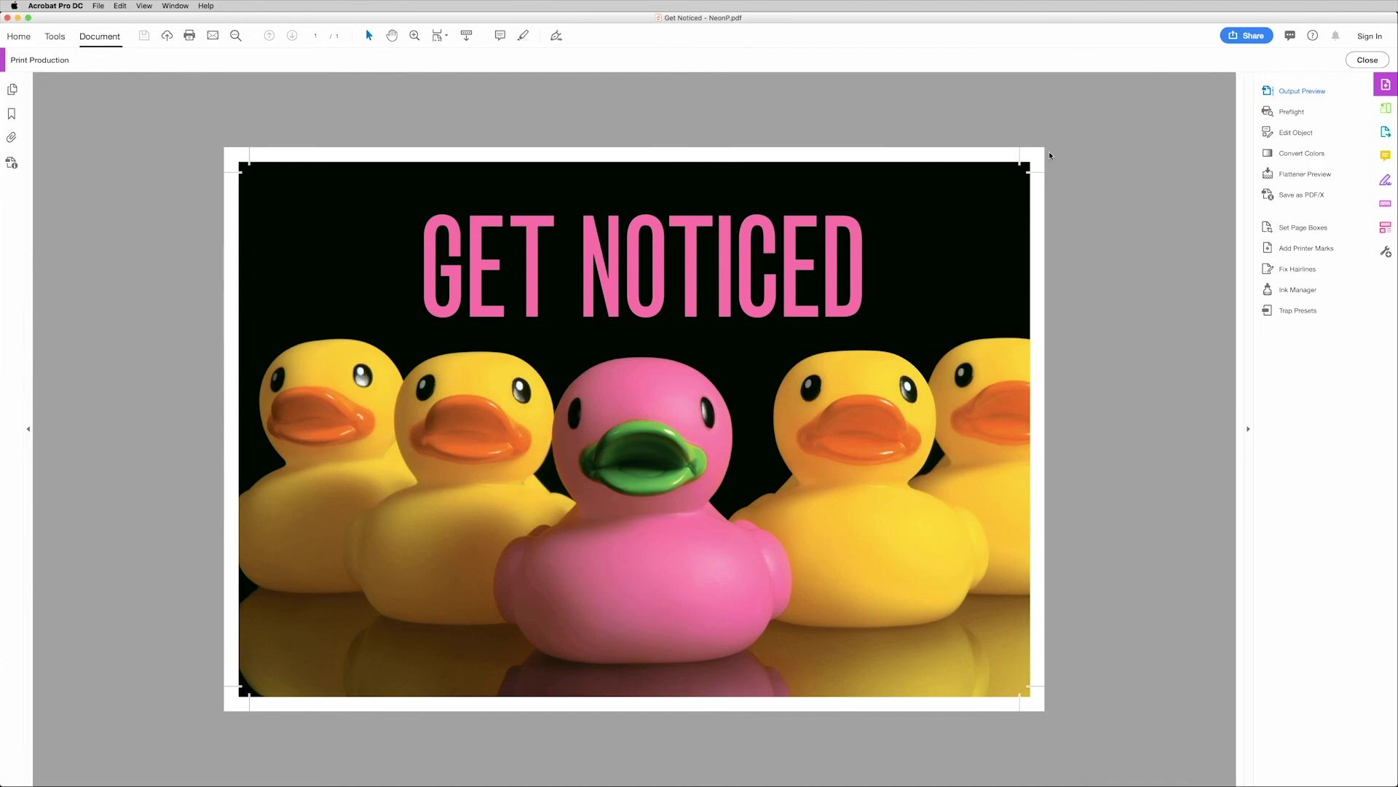